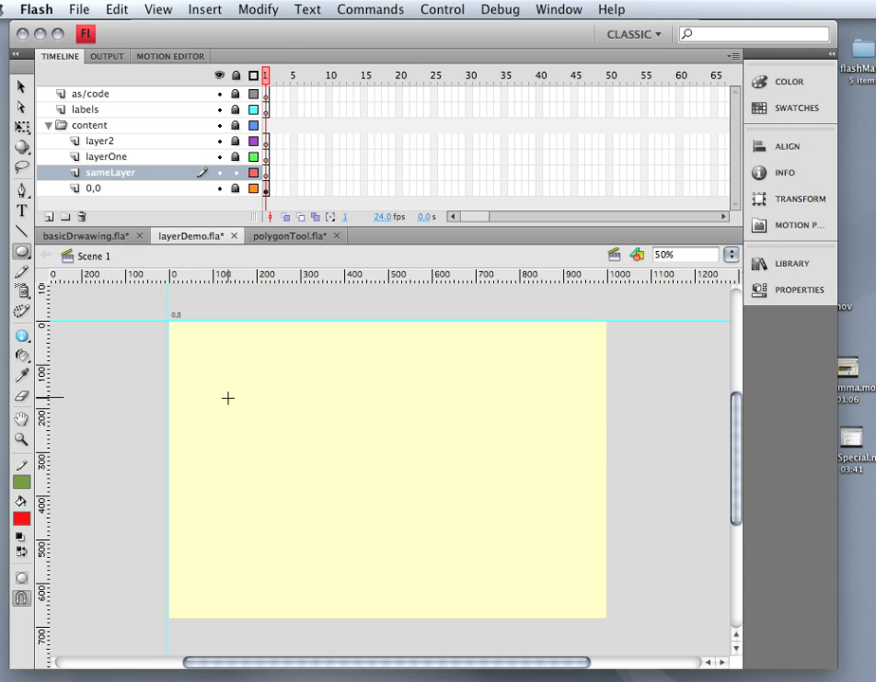
Draw a red circle and drag its green outline off into a separate empty ring.
{"action": "left_click_drag", "start_coordinate": [227, 397], "coordinate": [310, 480]}
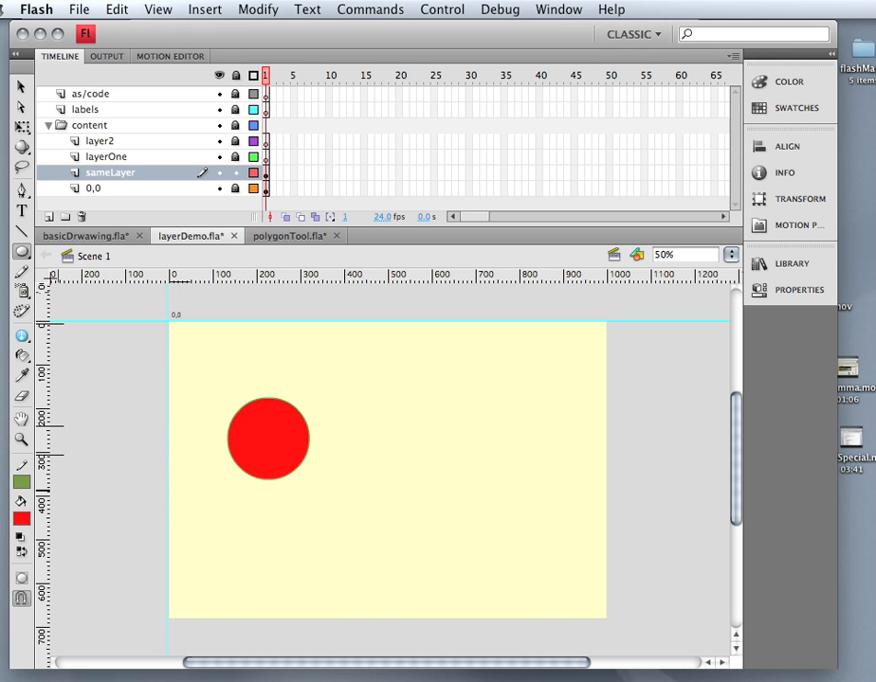
{"action": "left_click", "coordinate": [21, 86]}
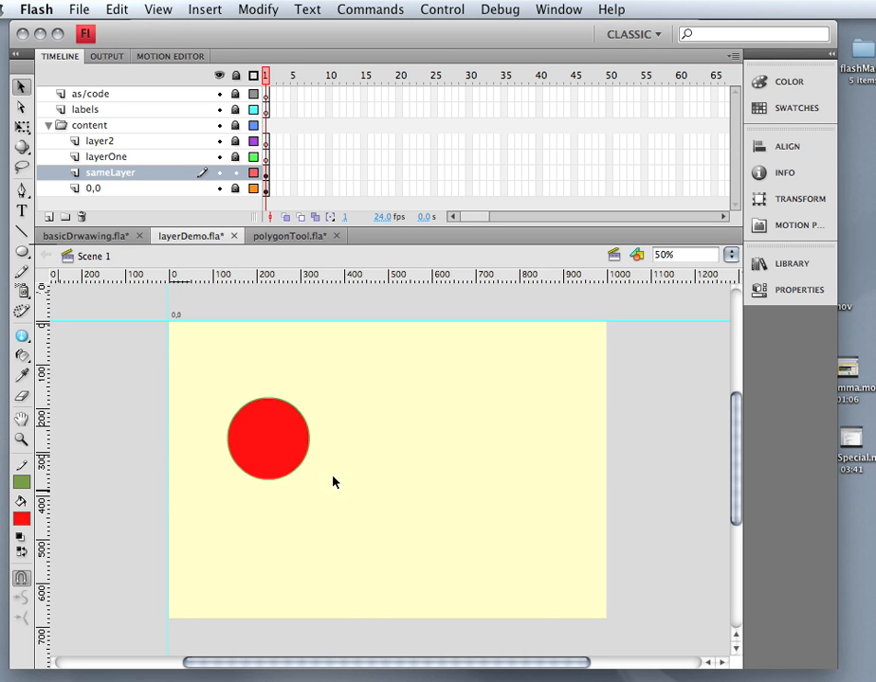
{"action": "left_click_drag", "start_coordinate": [303, 465], "coordinate": [281, 548]}
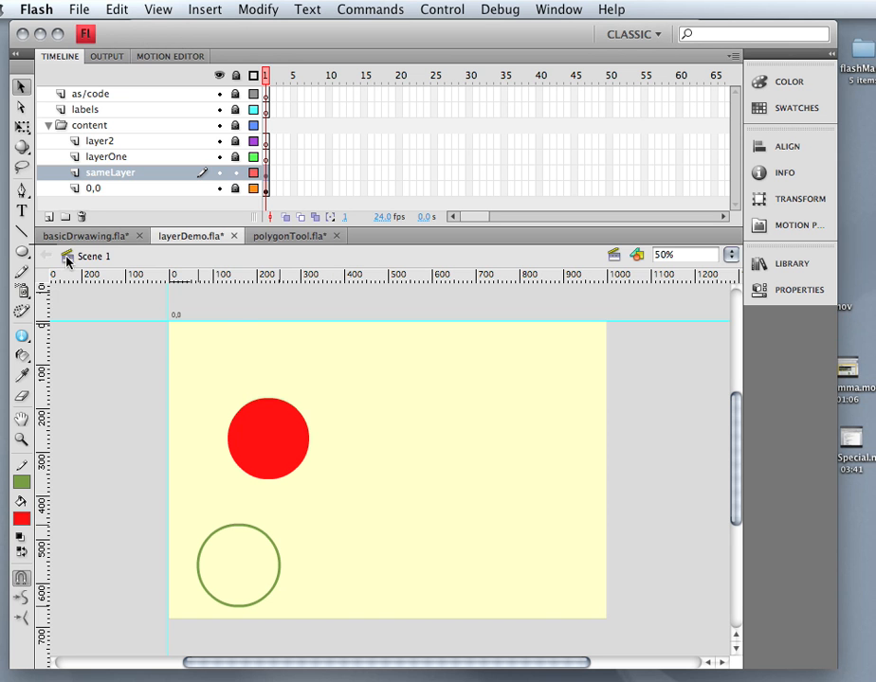
{"action": "left_click", "coordinate": [19, 252]}
{"action": "left_click_drag", "start_coordinate": [19, 252], "coordinate": [72, 272]}
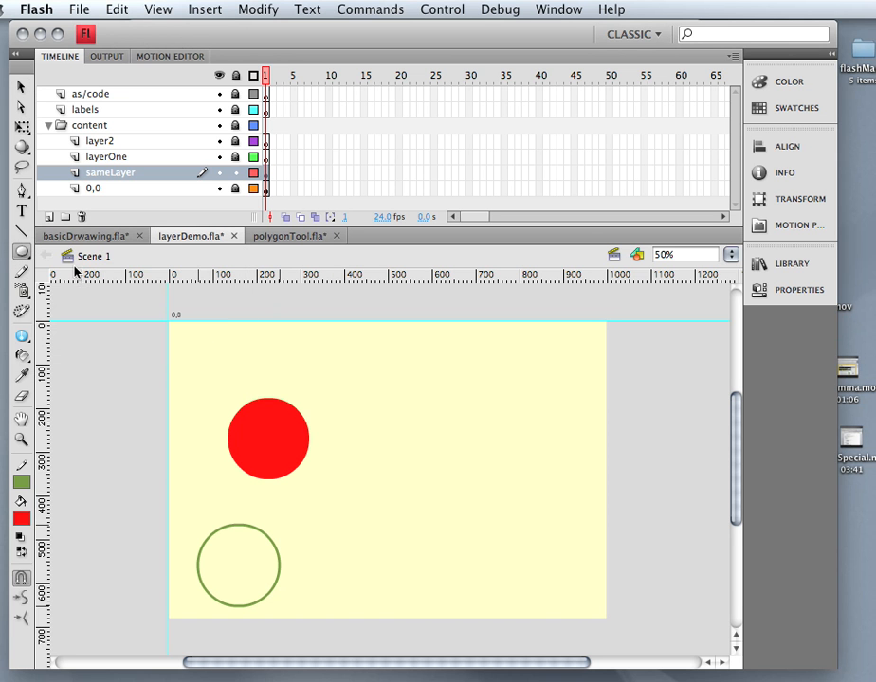
Set the stroke to none and the fill to olive, then draw an olive circle.
{"action": "left_click", "coordinate": [21, 482]}
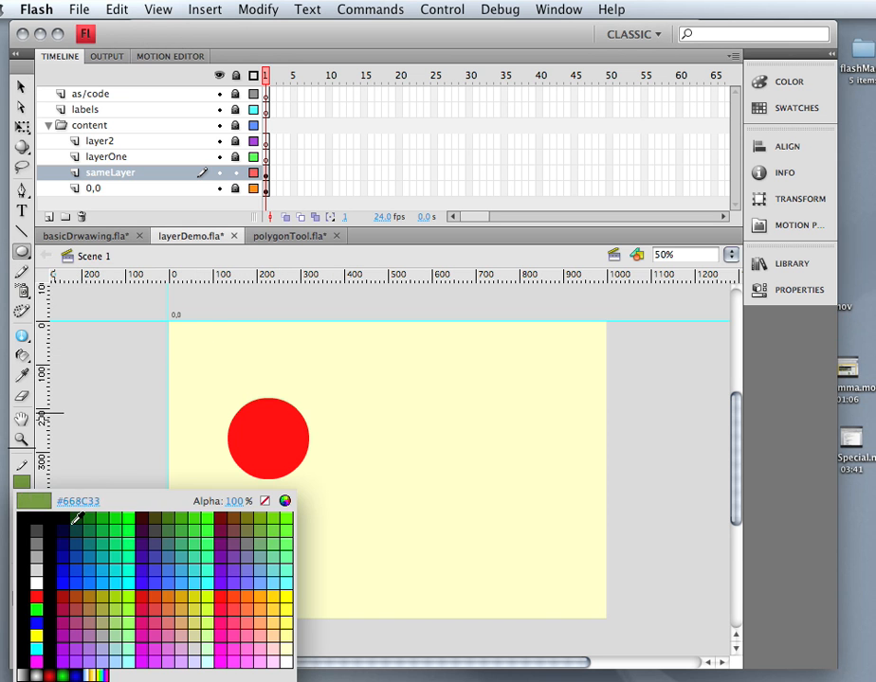
{"action": "left_click", "coordinate": [265, 503]}
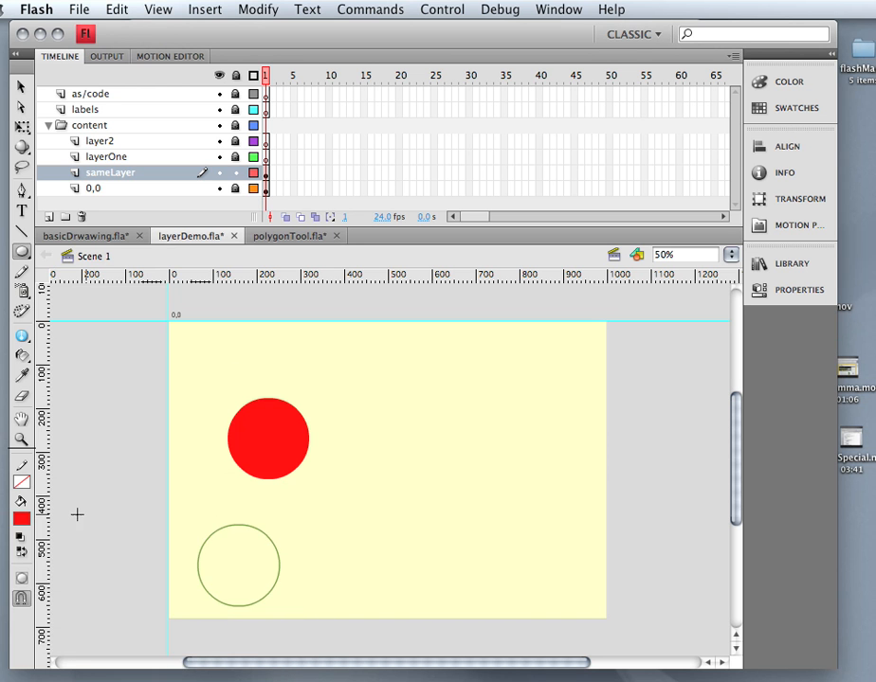
{"action": "left_click", "coordinate": [21, 518]}
{"action": "left_click", "coordinate": [256, 548]}
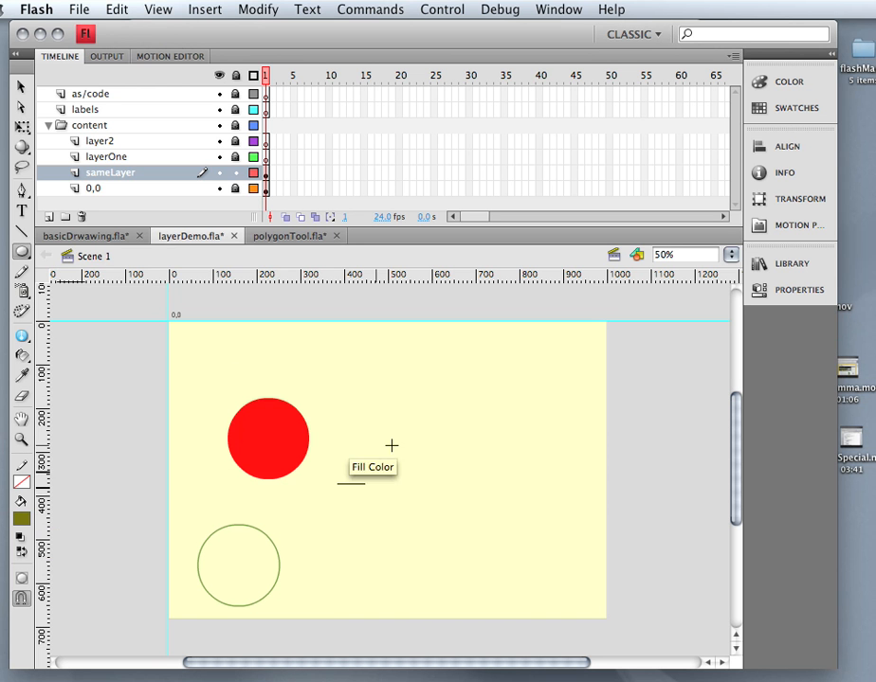
{"action": "left_click_drag", "start_coordinate": [420, 445], "coordinate": [481, 505]}
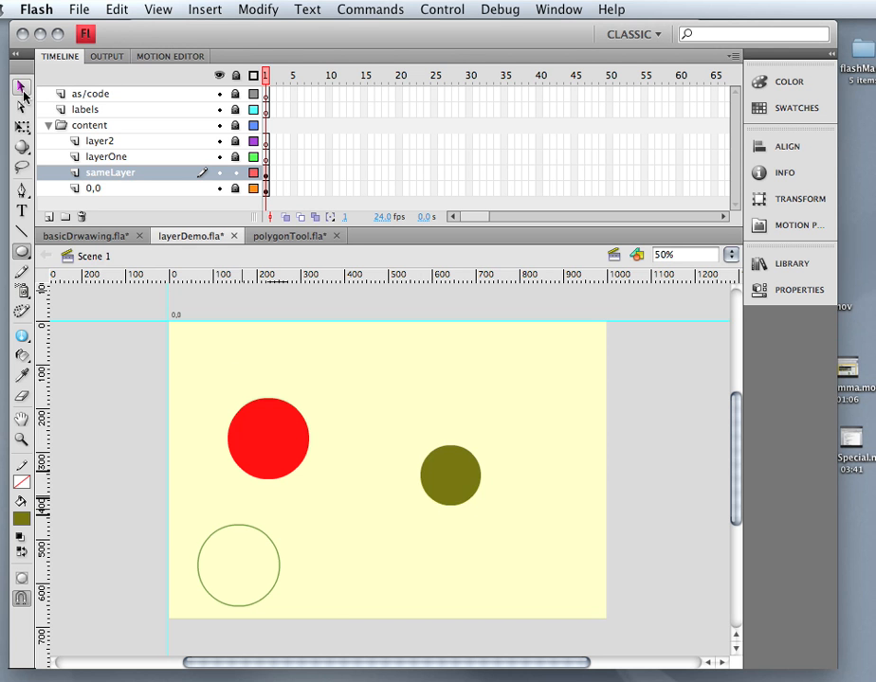
Move the olive circle beside the red circle and select both circles.
{"action": "left_click", "coordinate": [21, 87]}
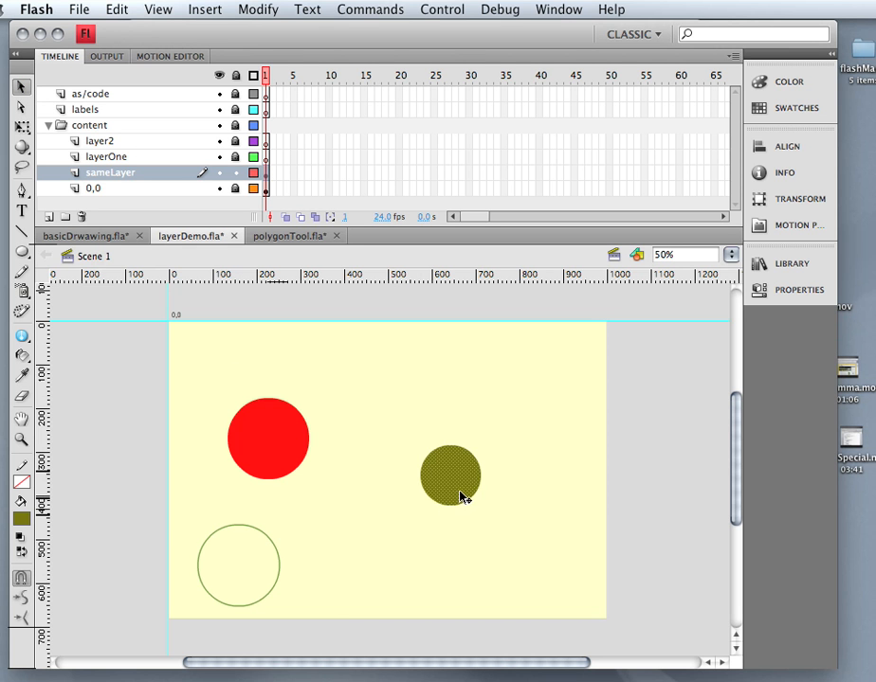
{"action": "left_click_drag", "start_coordinate": [462, 496], "coordinate": [370, 461]}
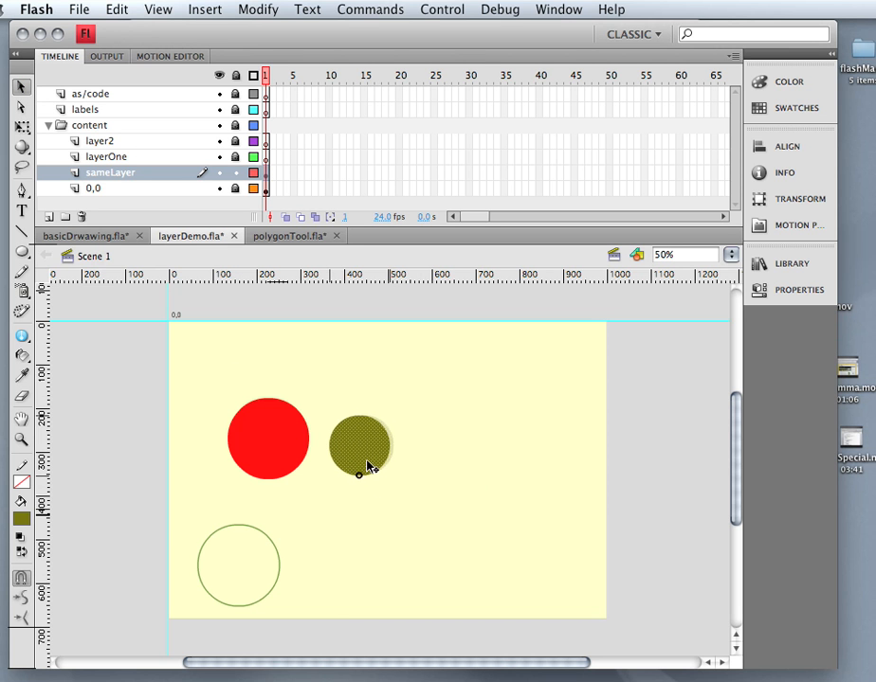
{"action": "left_click", "coordinate": [300, 454], "text": "shift"}
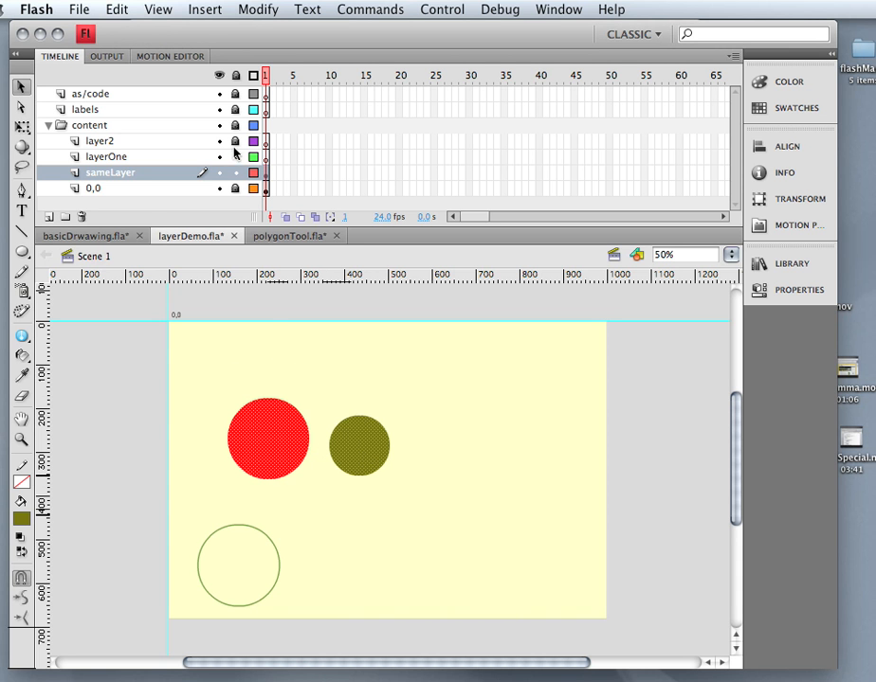
Paste the circles onto layerOne at the stage bottom and delete the olive copy.
{"action": "left_click", "coordinate": [151, 156]}
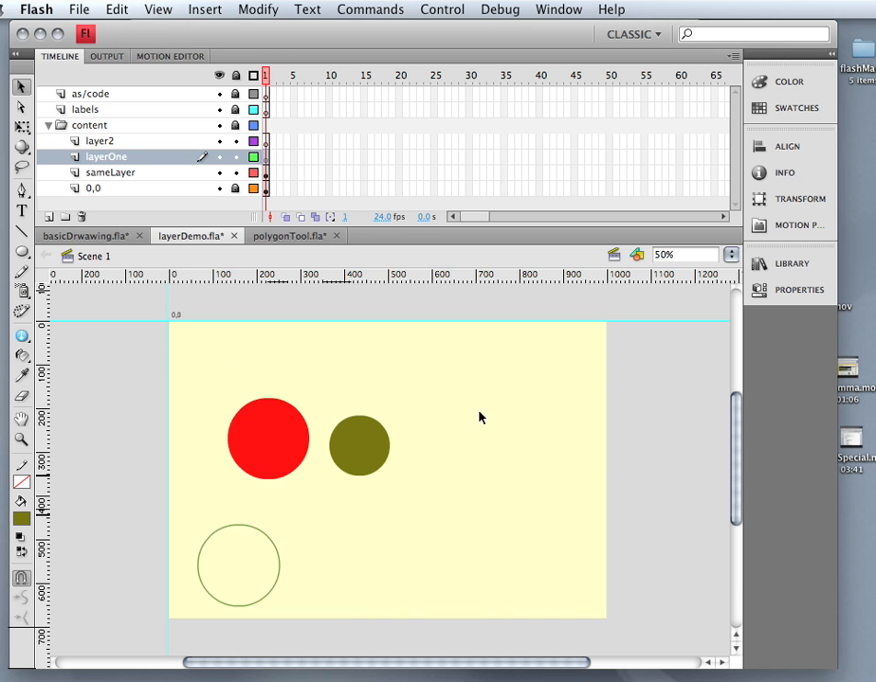
{"action": "key", "text": "ctrl+v"}
{"action": "left_click_drag", "start_coordinate": [461, 485], "coordinate": [538, 571]}
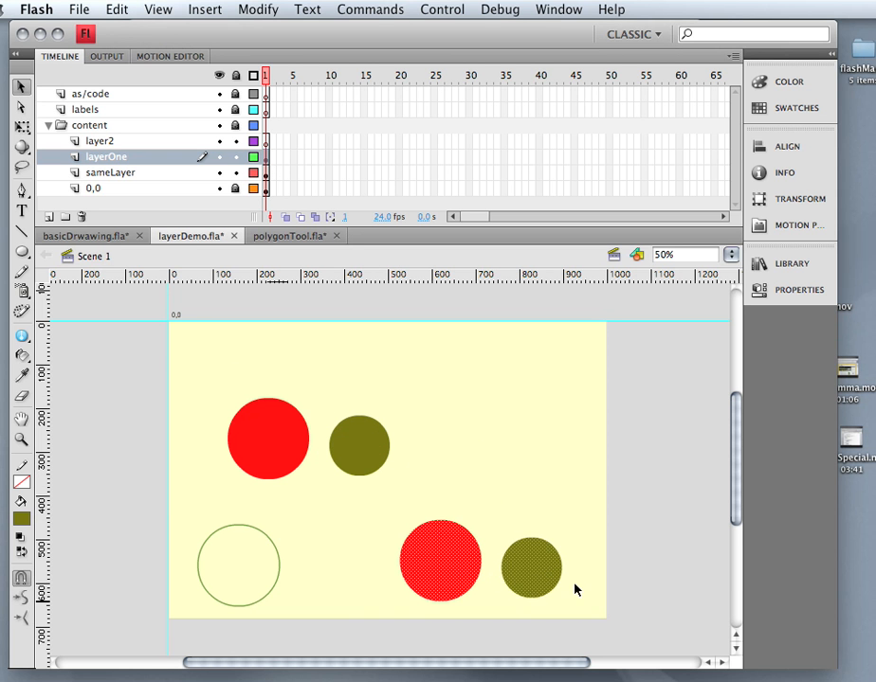
{"action": "left_click", "coordinate": [543, 568]}
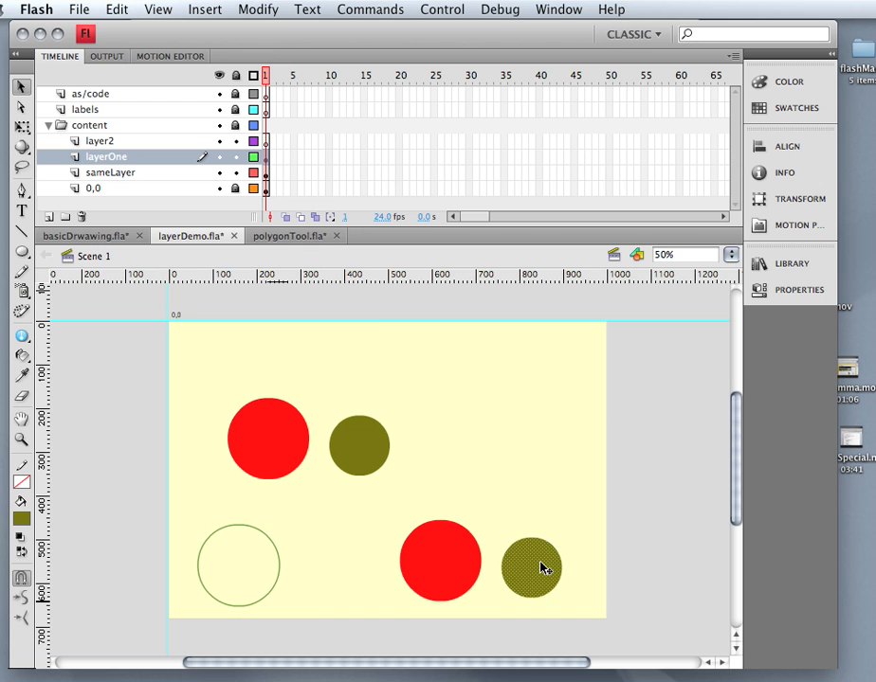
{"action": "key", "text": "Delete"}
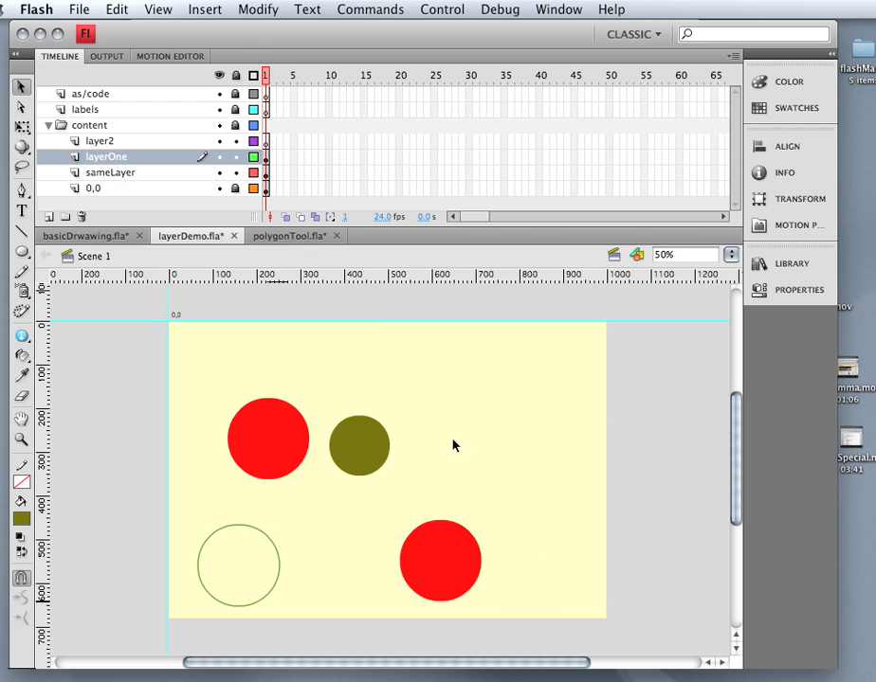
Paste the olive circle onto layer2 beside the lower red circle.
{"action": "left_click", "coordinate": [267, 142]}
{"action": "key", "text": "ctrl+v"}
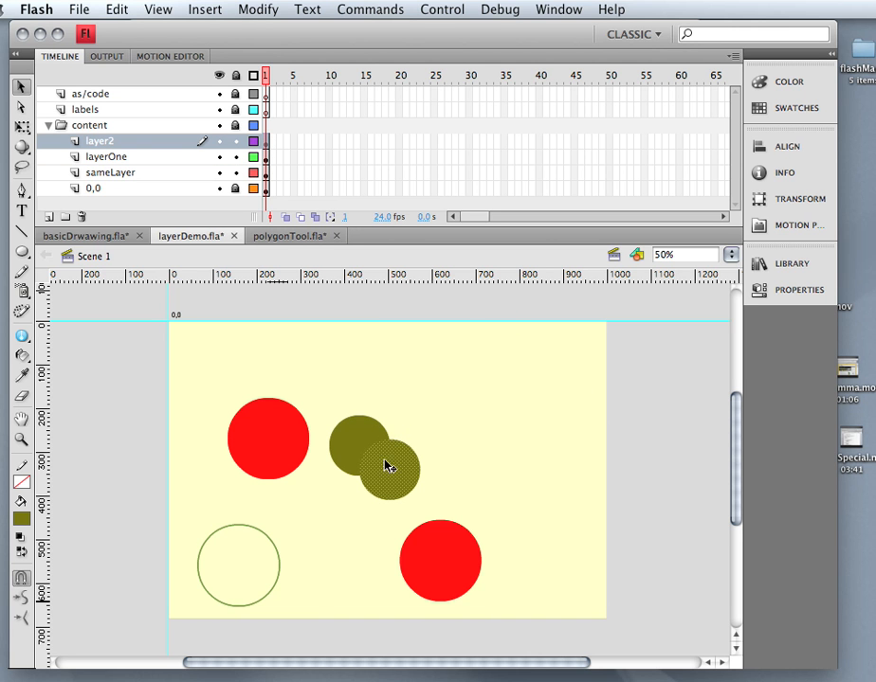
{"action": "mouse_move", "coordinate": [387, 465]}
{"action": "left_mouse_down"}
{"action": "mouse_move", "coordinate": [495, 600]}
{"action": "mouse_move", "coordinate": [525, 579]}
{"action": "left_mouse_up"}
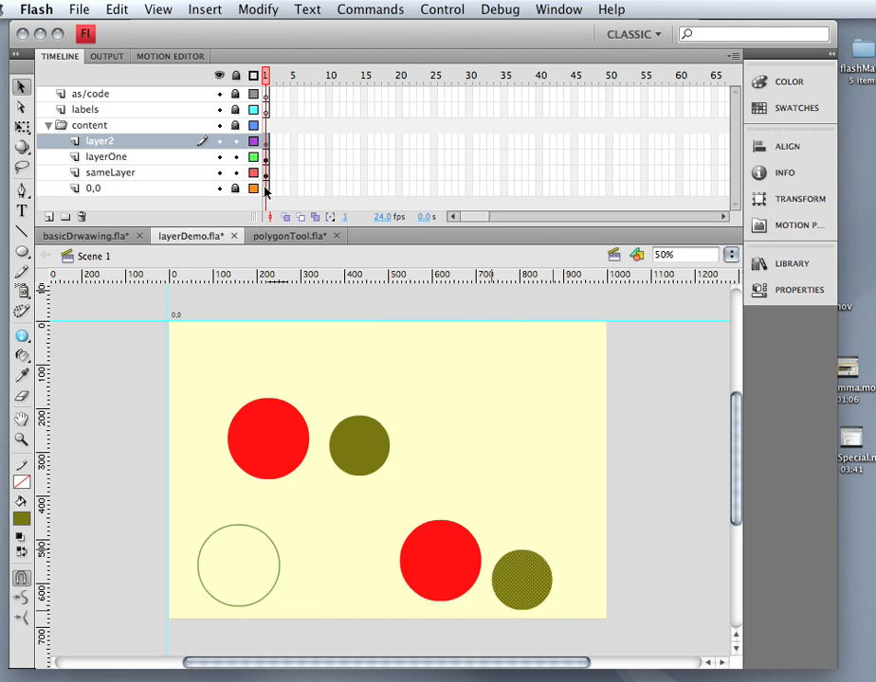
Lock layer2, hide layer2 and layerOne, and select sameLayer's olive circle.
{"action": "left_click", "coordinate": [235, 142]}
{"action": "left_click", "coordinate": [218, 141]}
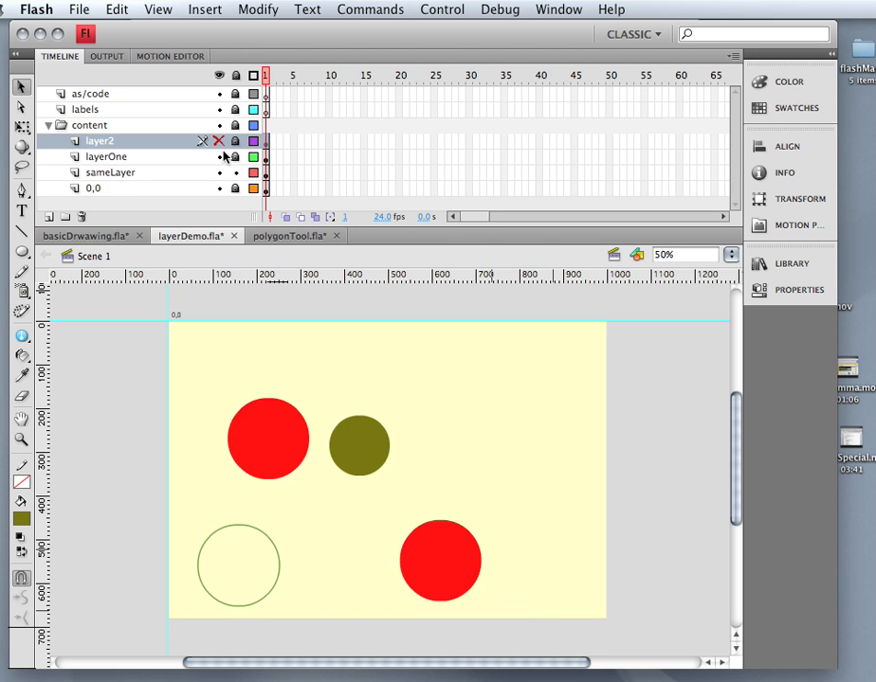
{"action": "left_click", "coordinate": [218, 157]}
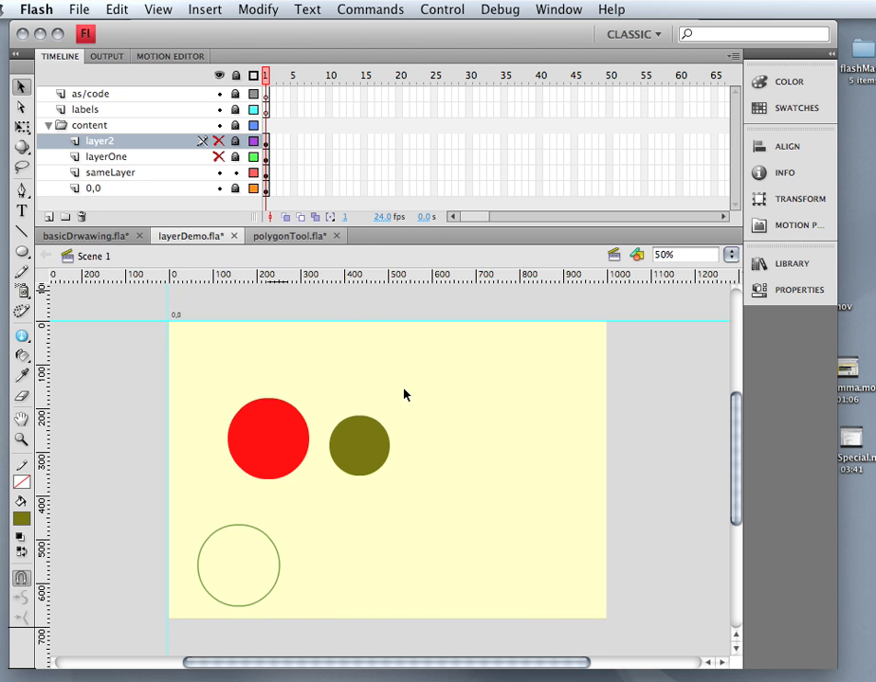
{"action": "left_click", "coordinate": [357, 446]}
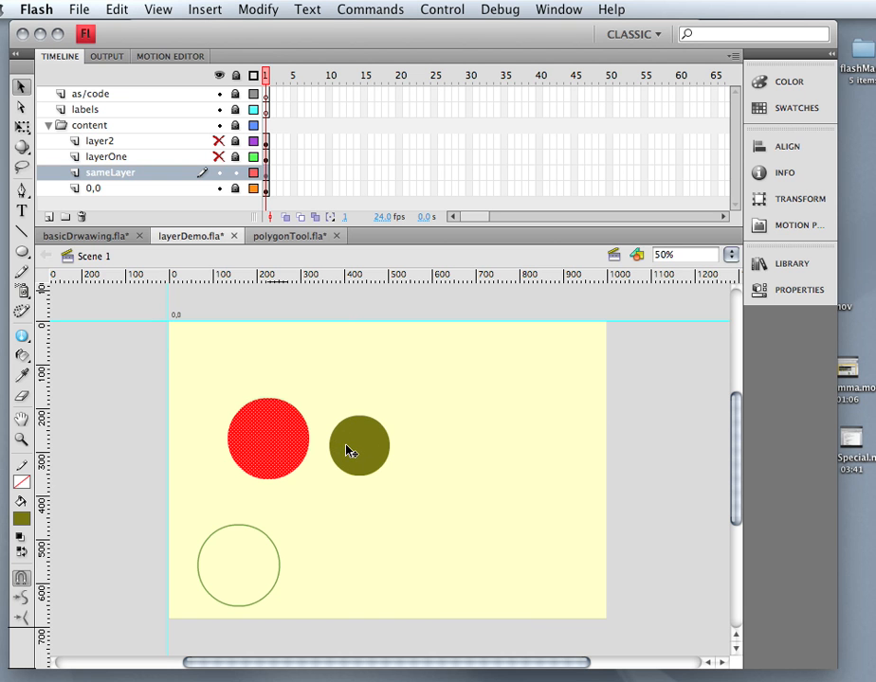
Try out positions for the red and olive circles on sameLayer.
{"action": "left_click", "coordinate": [289, 453]}
{"action": "left_click_drag", "start_coordinate": [361, 461], "coordinate": [418, 459]}
{"action": "left_click_drag", "start_coordinate": [279, 463], "coordinate": [310, 452]}
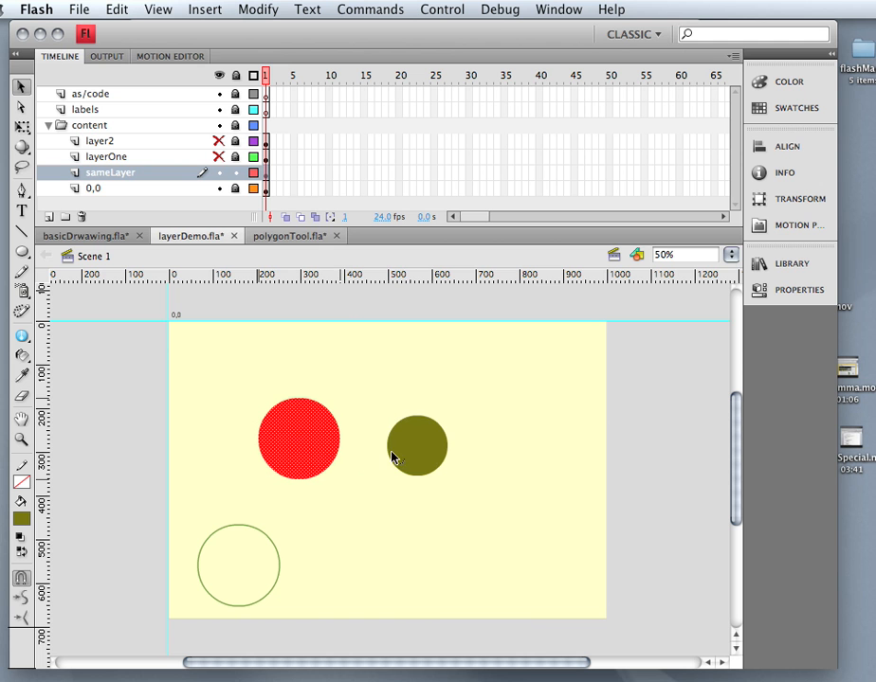
{"action": "mouse_move", "coordinate": [403, 452]}
{"action": "left_mouse_down"}
{"action": "mouse_move", "coordinate": [333, 461]}
{"action": "mouse_move", "coordinate": [414, 460]}
{"action": "left_mouse_up"}
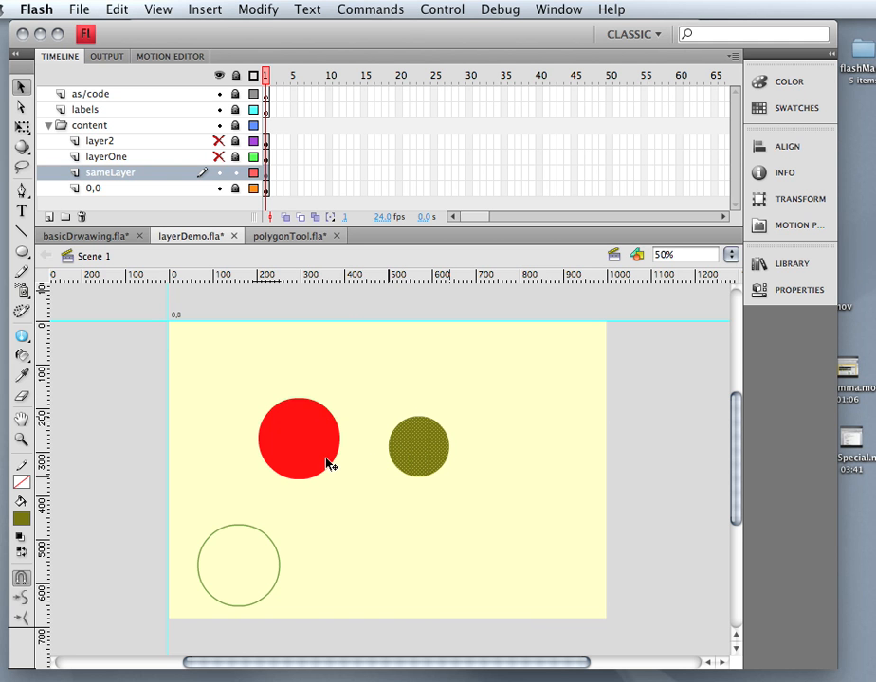
{"action": "left_click_drag", "start_coordinate": [308, 459], "coordinate": [275, 453]}
{"action": "left_click_drag", "start_coordinate": [413, 461], "coordinate": [332, 462]}
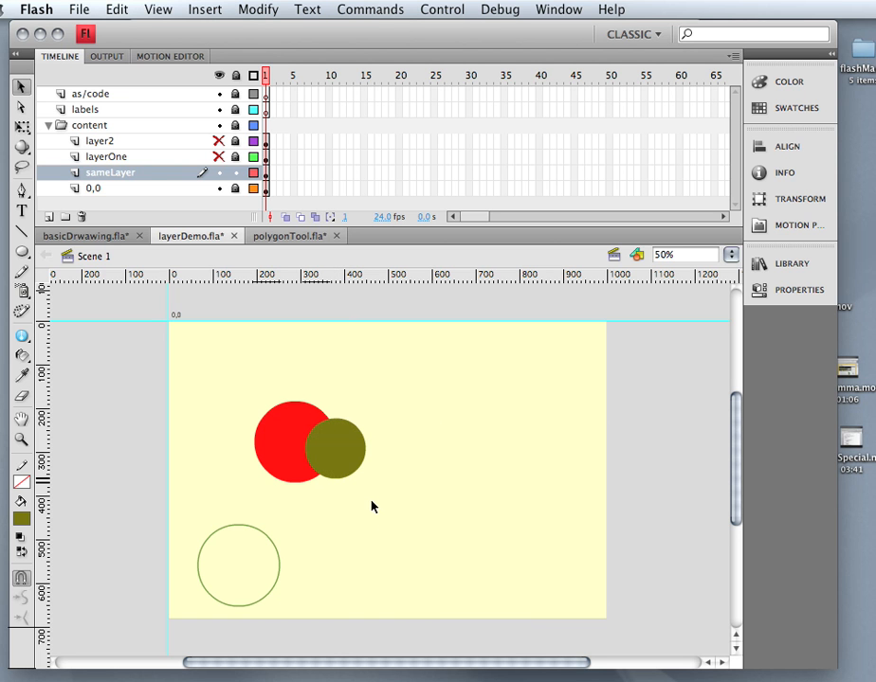
{"action": "left_click_drag", "start_coordinate": [337, 460], "coordinate": [422, 466]}
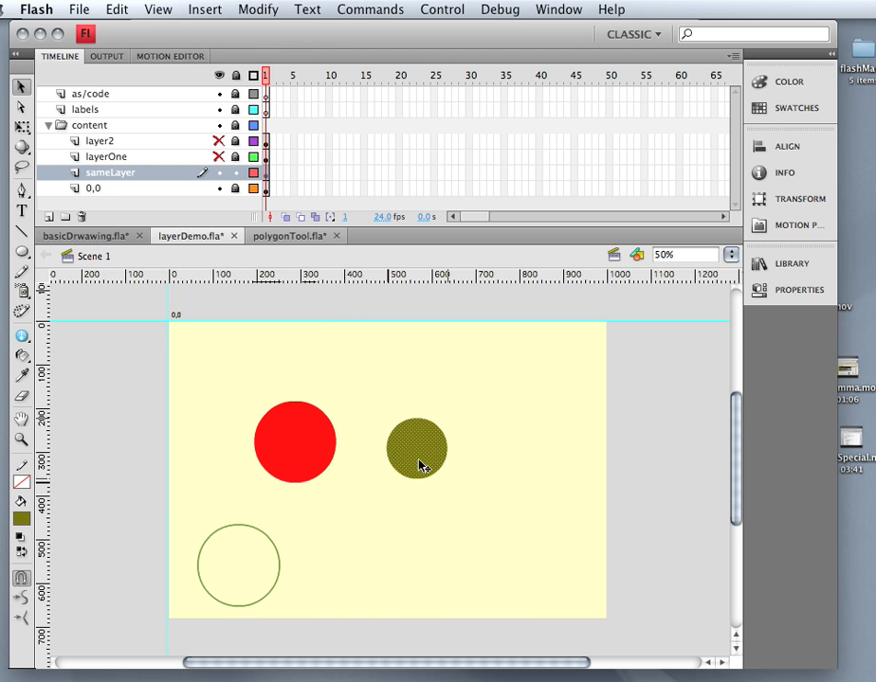
{"action": "left_click", "coordinate": [379, 524]}
Place the red circle over the olive circle's left part, deselect, then reselect it.
{"action": "left_click", "coordinate": [312, 457]}
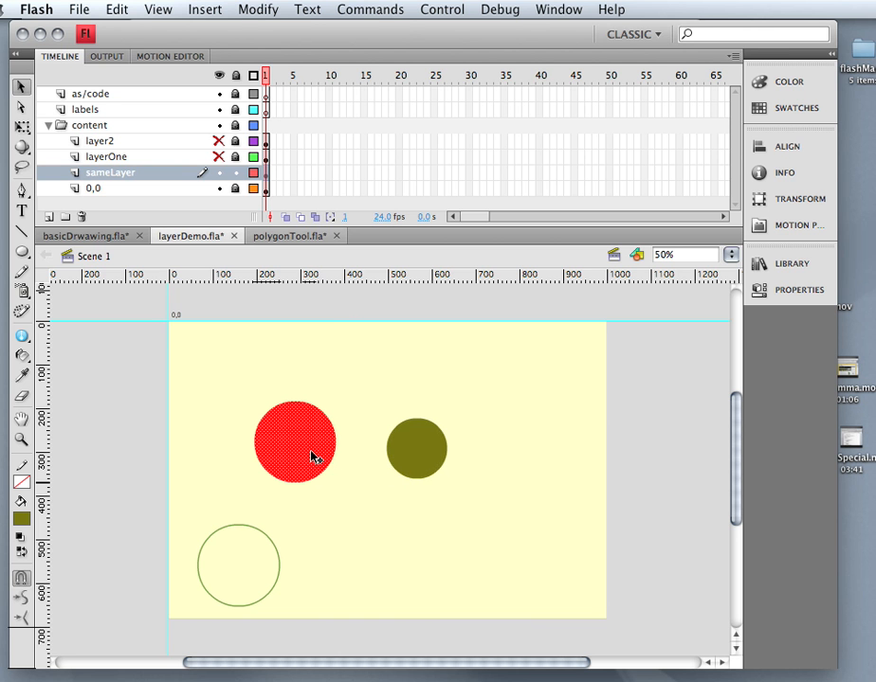
{"action": "mouse_move", "coordinate": [276, 448]}
{"action": "left_mouse_down"}
{"action": "mouse_move", "coordinate": [365, 453]}
{"action": "mouse_move", "coordinate": [284, 461]}
{"action": "left_mouse_up"}
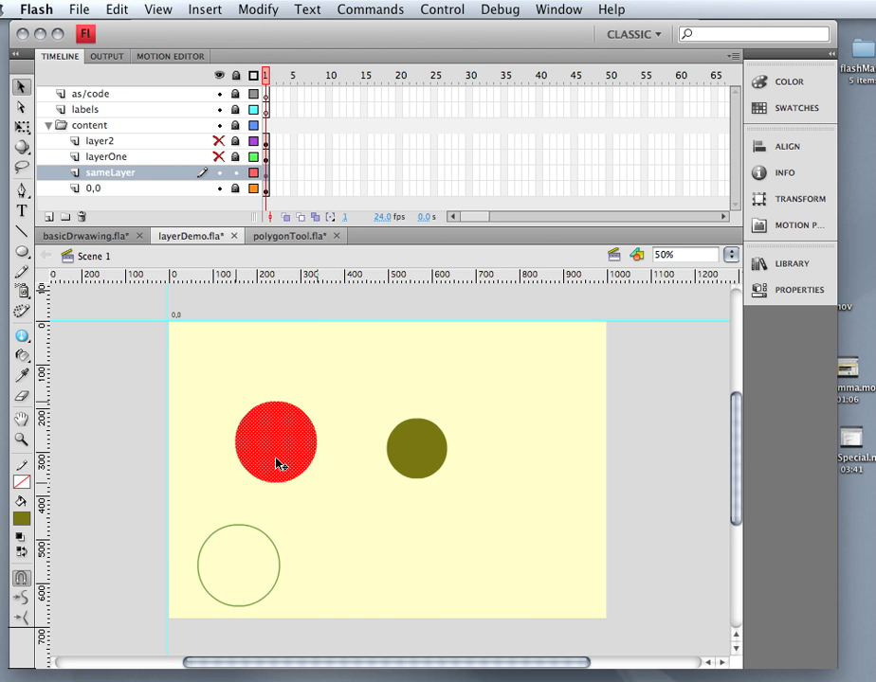
{"action": "left_click_drag", "start_coordinate": [278, 463], "coordinate": [386, 468]}
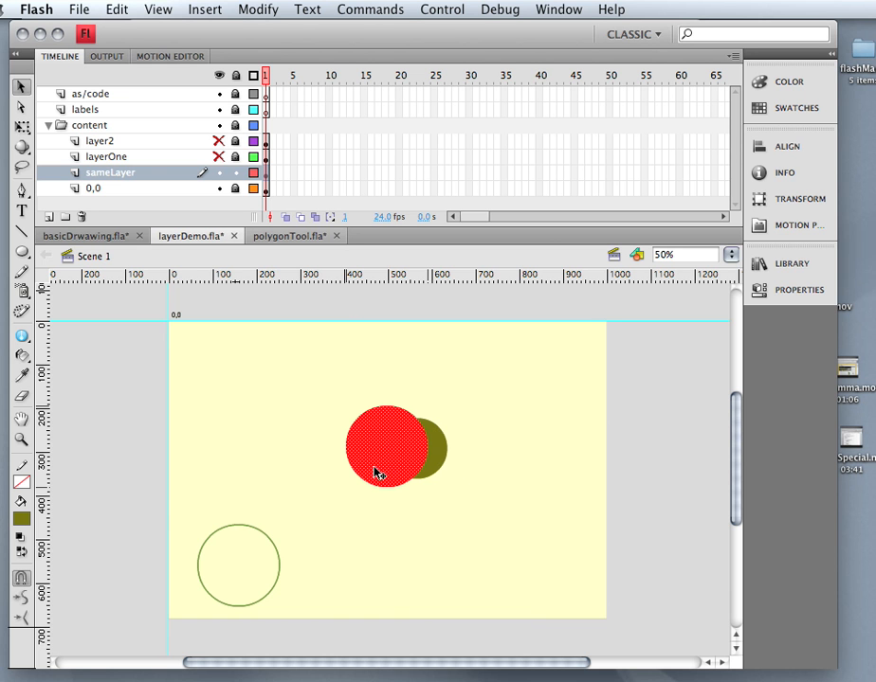
{"action": "left_click", "coordinate": [407, 547]}
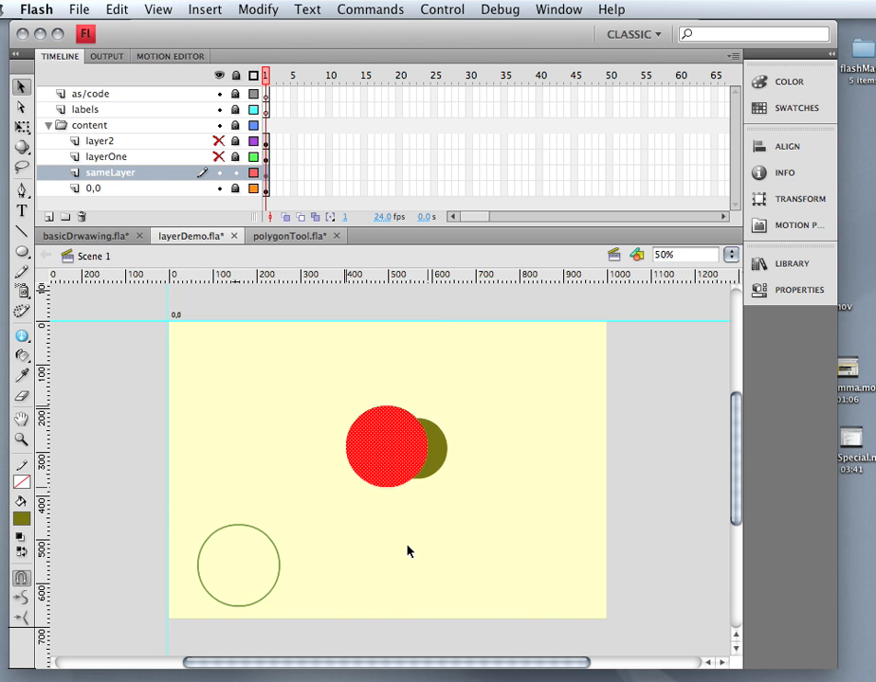
{"action": "left_click", "coordinate": [386, 458]}
Separate the olive crescent, then drag it onto and off the red circle to cut a crescent hole.
{"action": "left_click_drag", "start_coordinate": [385, 465], "coordinate": [296, 466]}
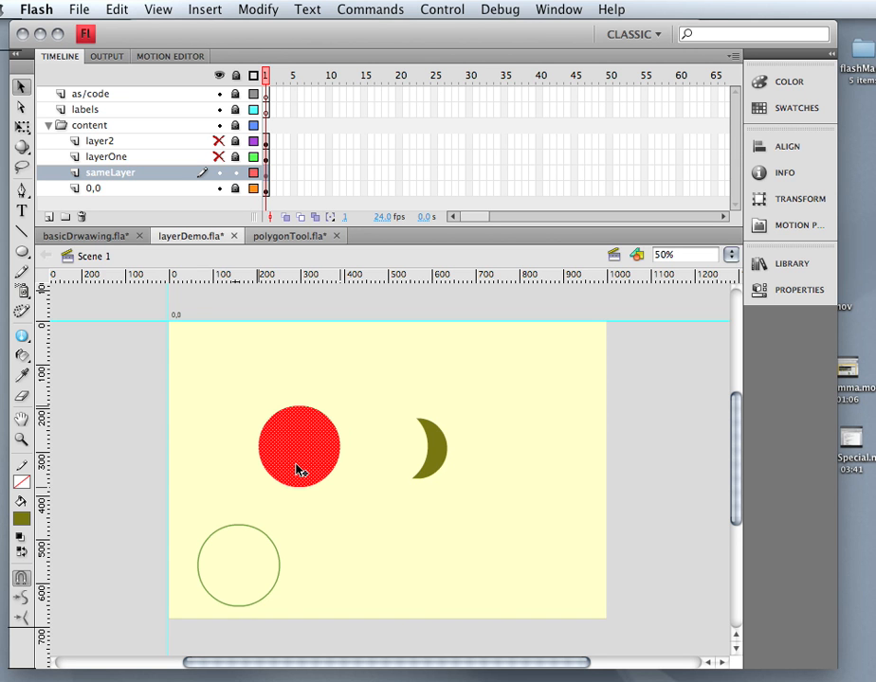
{"action": "left_click", "coordinate": [368, 487]}
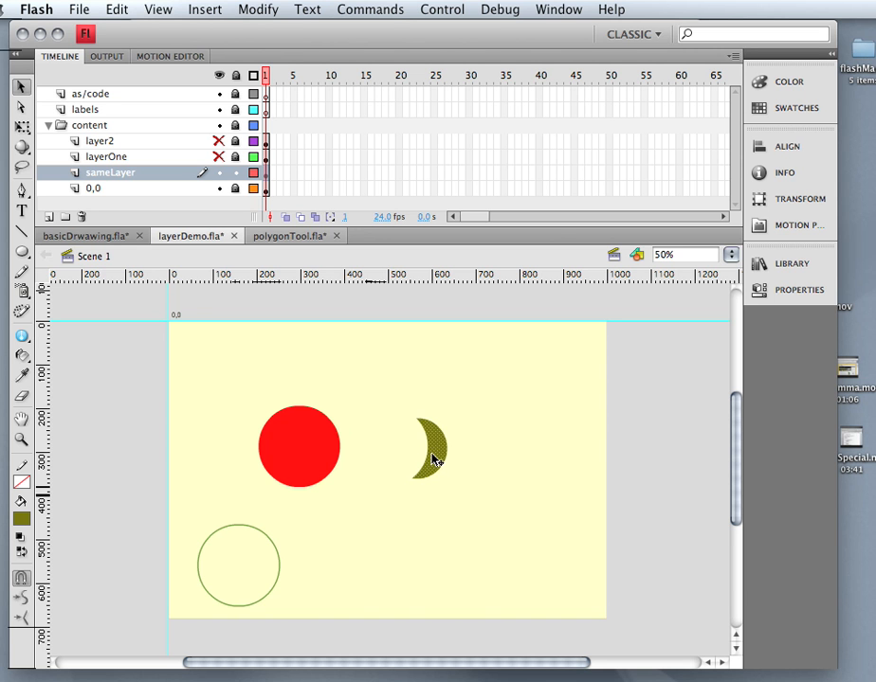
{"action": "left_click_drag", "start_coordinate": [434, 460], "coordinate": [324, 451]}
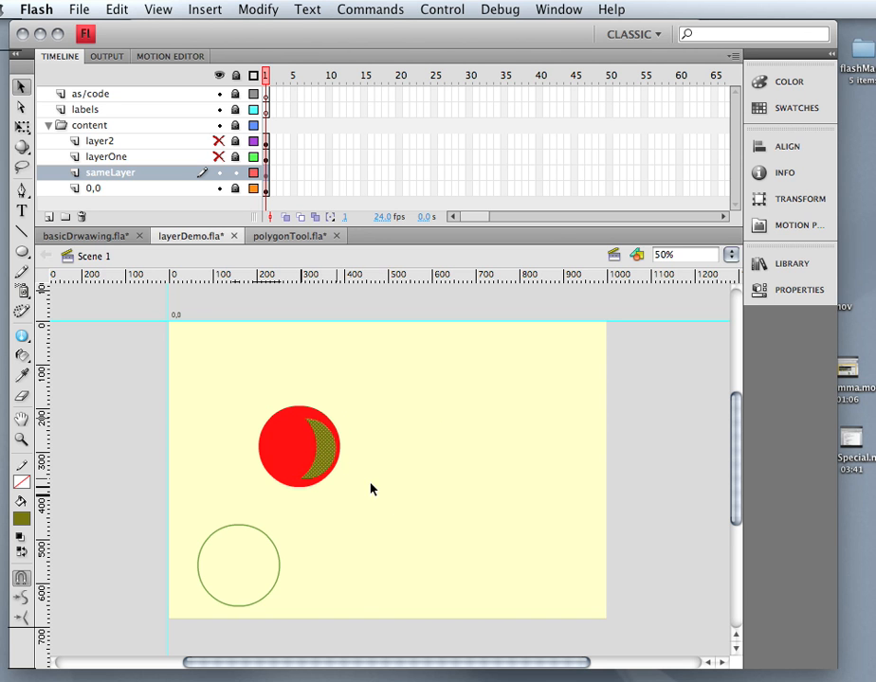
{"action": "left_click", "coordinate": [337, 451]}
{"action": "left_click_drag", "start_coordinate": [326, 451], "coordinate": [446, 449]}
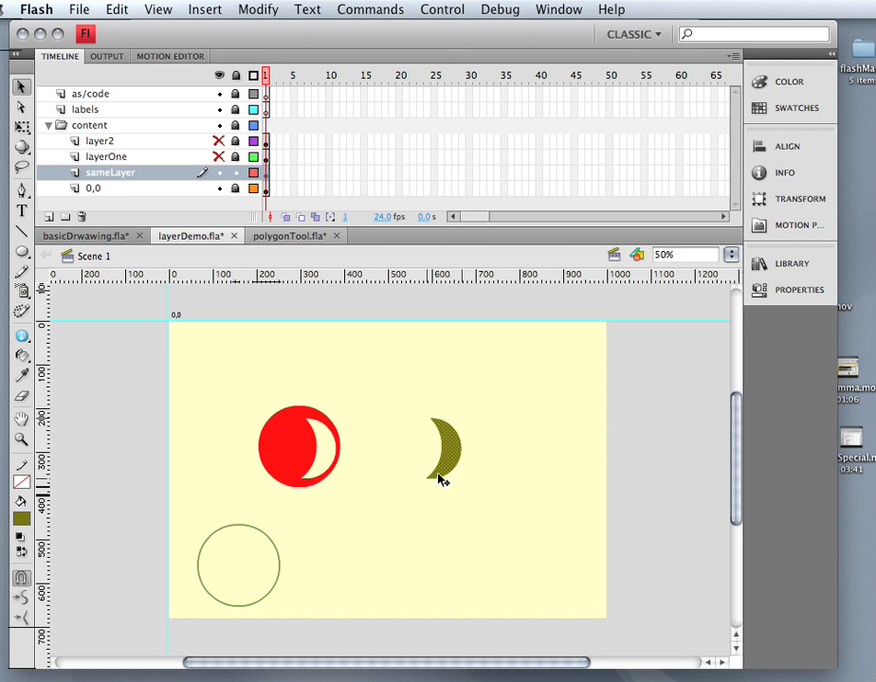
{"action": "left_click", "coordinate": [22, 253]}
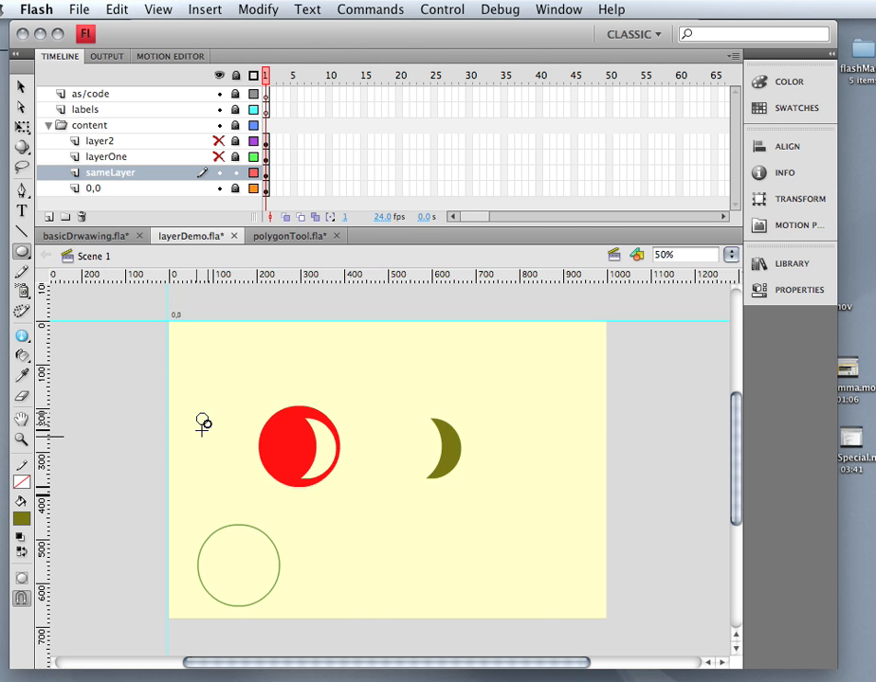
Draw a small olive oval and paste a copy of it onto the red circle.
{"action": "left_click_drag", "start_coordinate": [201, 415], "coordinate": [202, 434]}
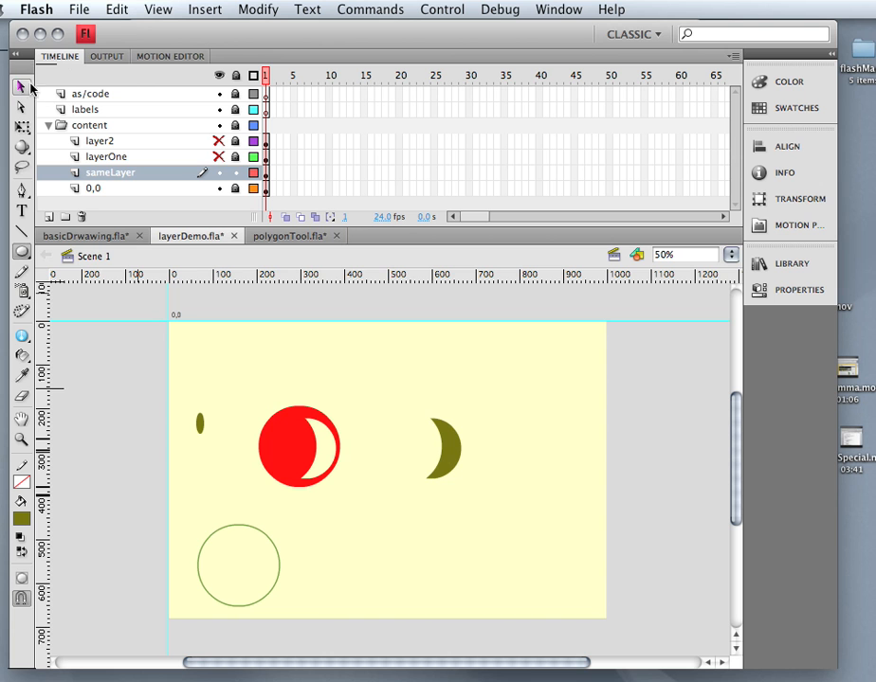
{"action": "left_click", "coordinate": [21, 86]}
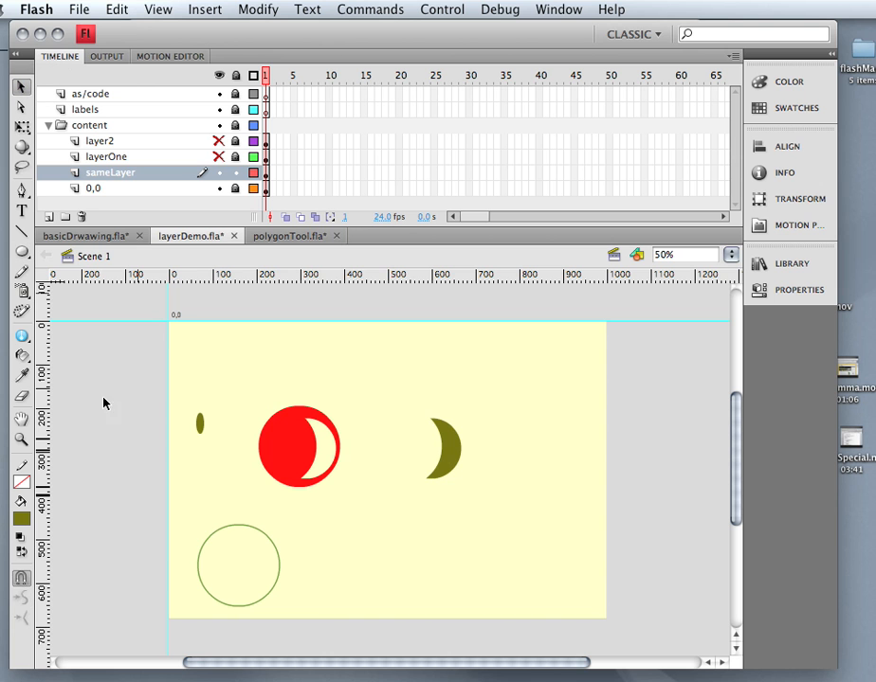
{"action": "left_click", "coordinate": [202, 426]}
{"action": "key", "text": "super+c"}
{"action": "key", "text": "super+v"}
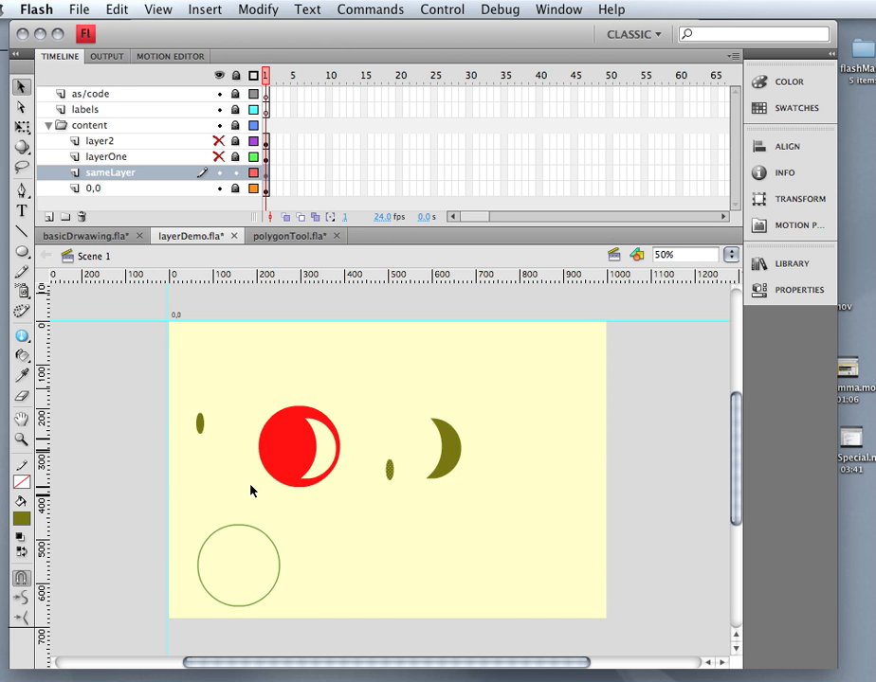
{"action": "left_click_drag", "start_coordinate": [387, 472], "coordinate": [285, 444]}
Drop both small ovals on the red circle, then drag them off to punch two eye holes.
{"action": "left_click", "coordinate": [199, 429], "text": "shift"}
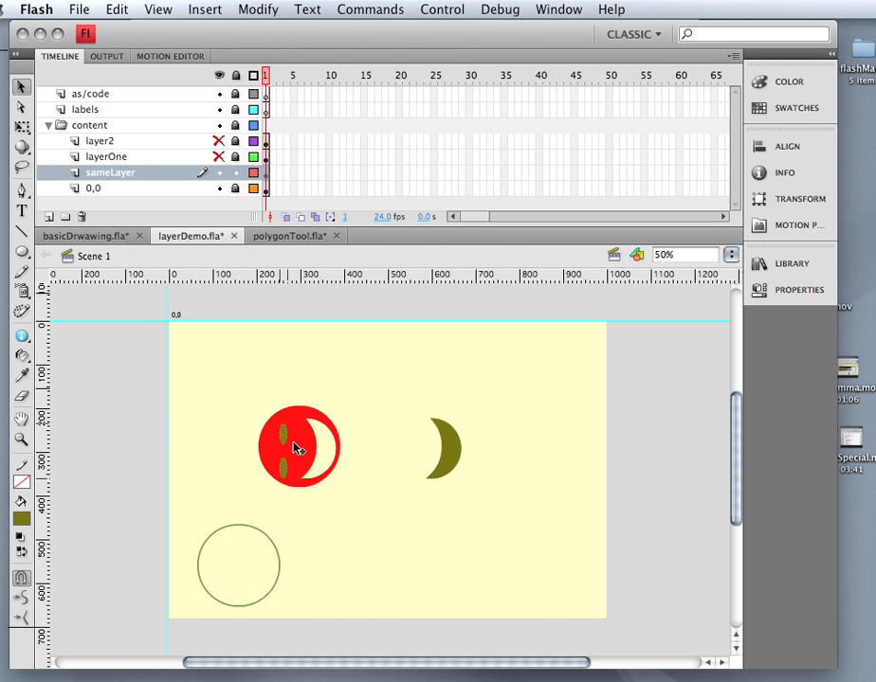
{"action": "left_click", "coordinate": [425, 512]}
{"action": "left_click", "coordinate": [283, 431]}
{"action": "left_click", "coordinate": [284, 471], "text": "shift"}
{"action": "left_click_drag", "start_coordinate": [285, 448], "coordinate": [461, 547]}
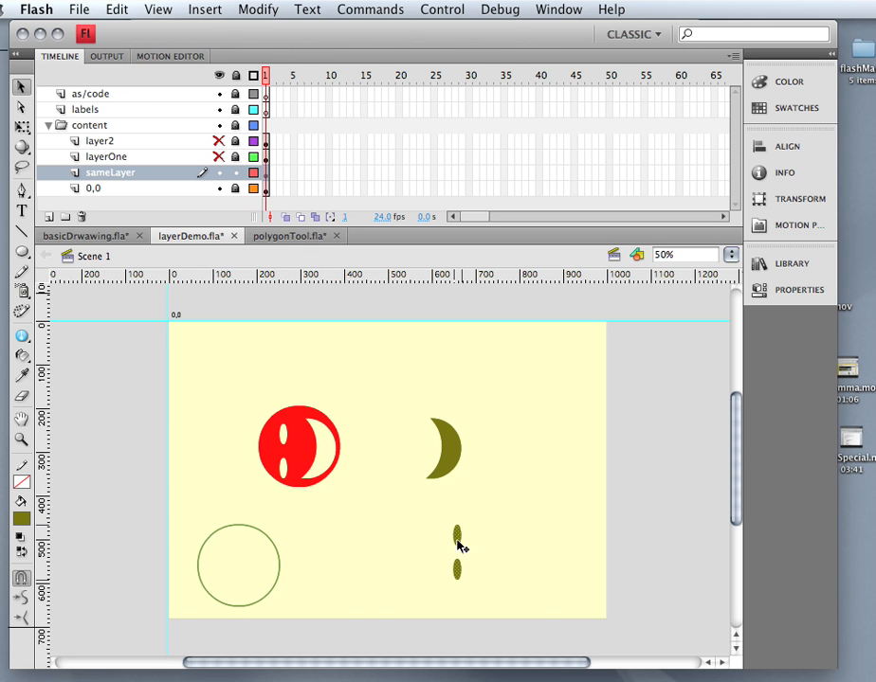
{"action": "left_click_drag", "start_coordinate": [226, 377], "coordinate": [368, 476]}
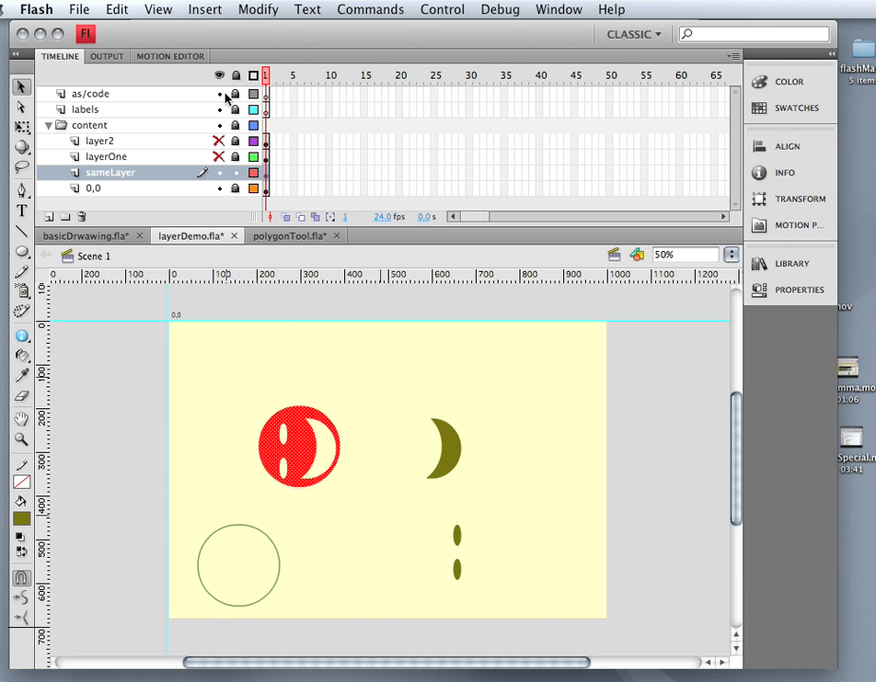
Rotate the red circle about 90° clockwise using Modify > Transform > Free Transform.
{"action": "left_click", "coordinate": [268, 10]}
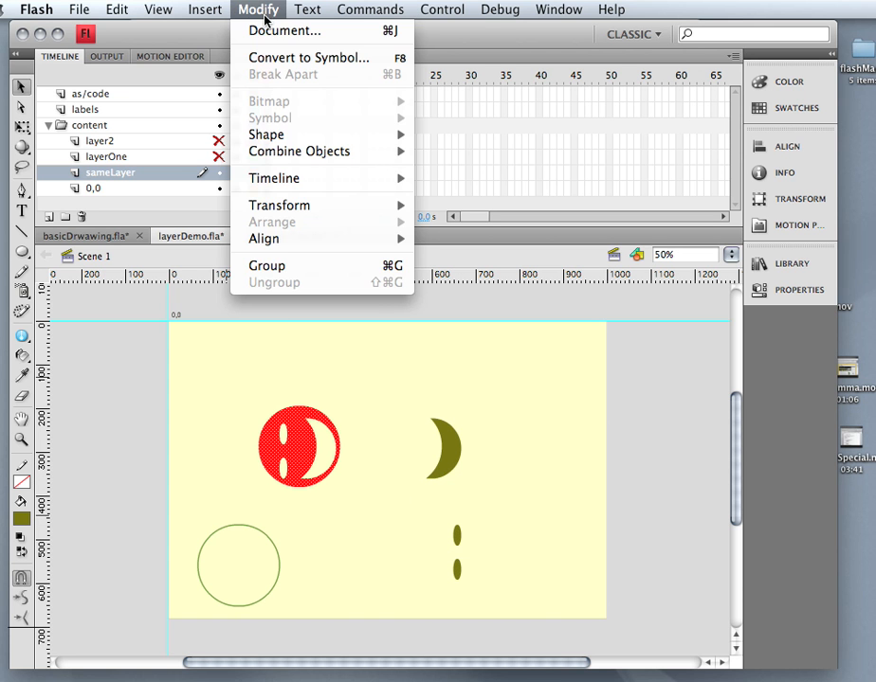
{"action": "mouse_move", "coordinate": [301, 208]}
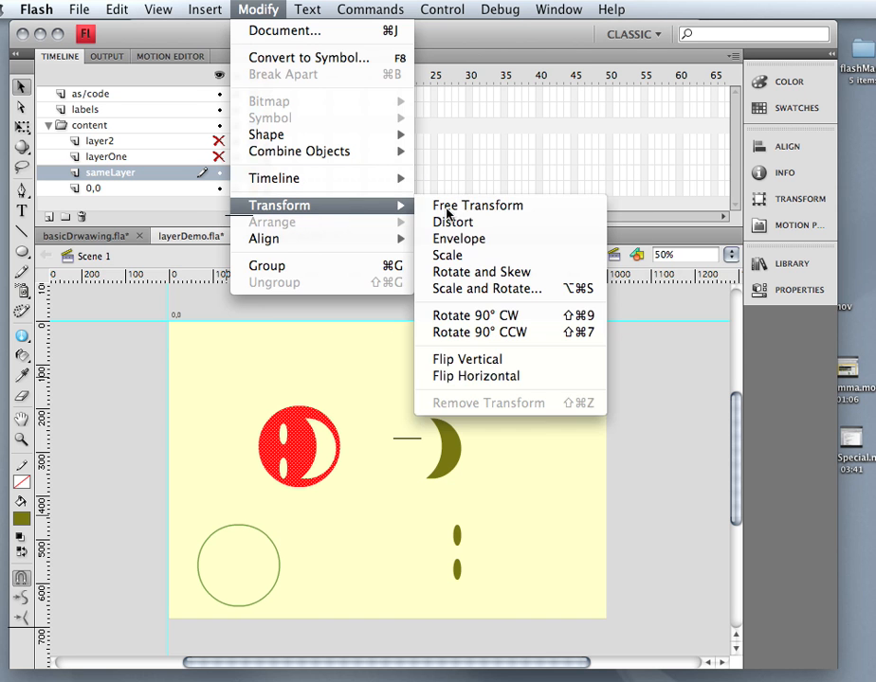
{"action": "left_click", "coordinate": [469, 200]}
{"action": "left_click_drag", "start_coordinate": [354, 405], "coordinate": [388, 520]}
{"action": "left_click", "coordinate": [403, 570]}
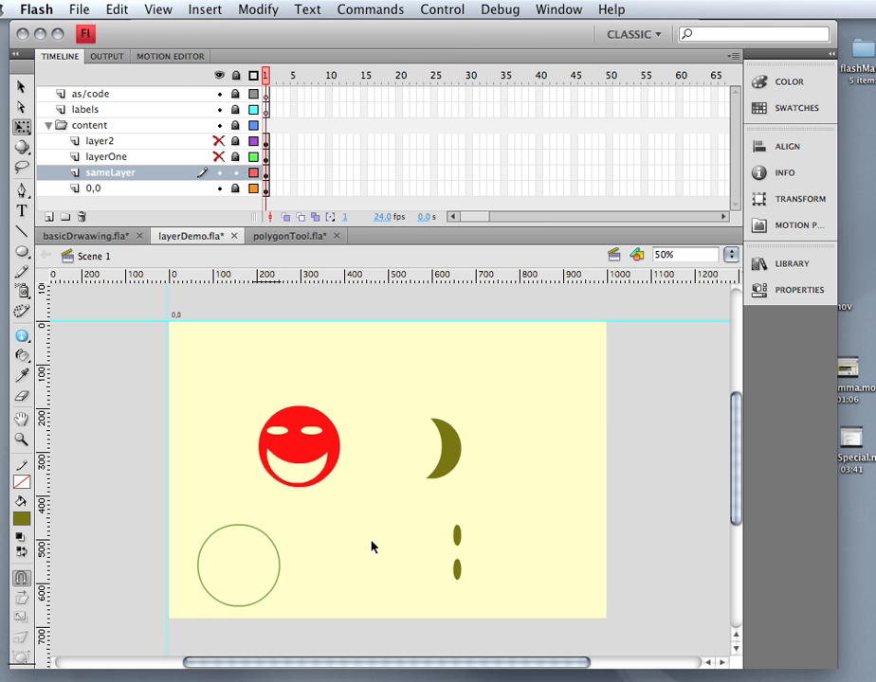
Delete the two small olive ovals.
{"action": "left_click_drag", "start_coordinate": [442, 524], "coordinate": [480, 612]}
{"action": "key", "text": "Delete"}
{"action": "left_click", "coordinate": [450, 463]}
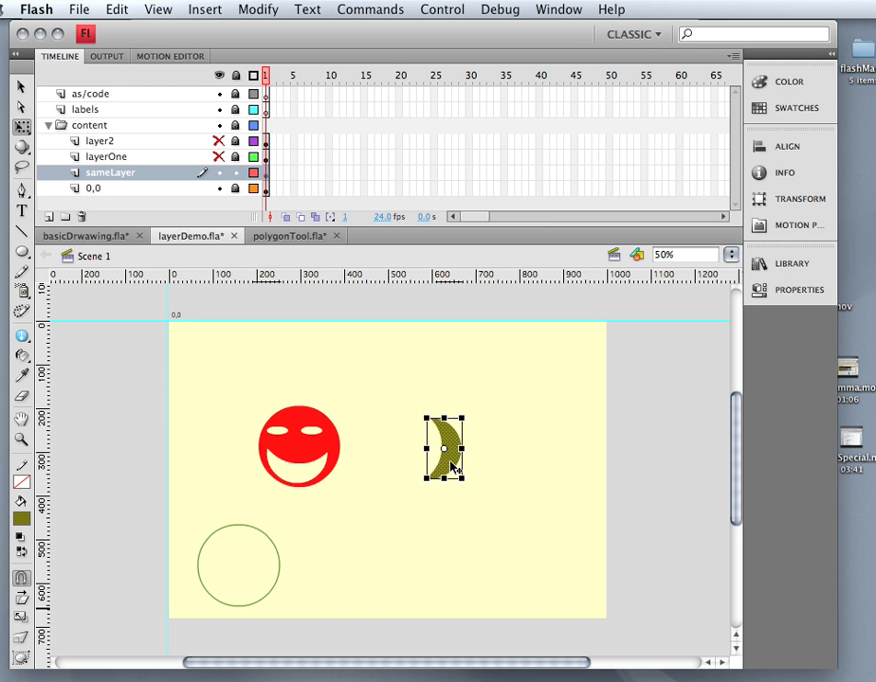
{"action": "left_click", "coordinate": [331, 453]}
{"action": "left_click", "coordinate": [369, 512]}
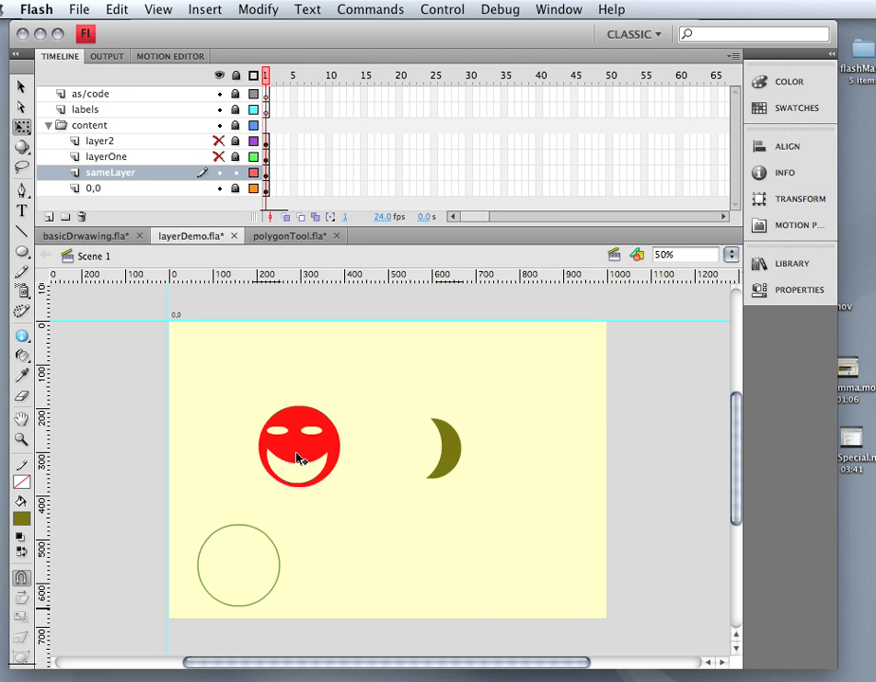
Move the red face to the stage's upper left with the olive crescent beside it.
{"action": "left_click", "coordinate": [297, 459]}
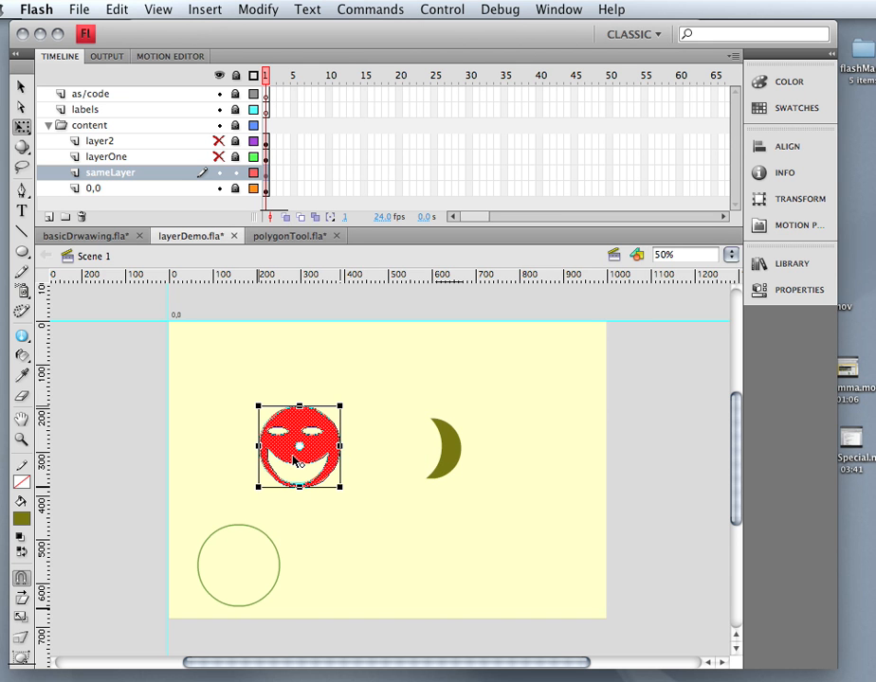
{"action": "left_click_drag", "start_coordinate": [296, 424], "coordinate": [222, 359]}
{"action": "left_click", "coordinate": [444, 447]}
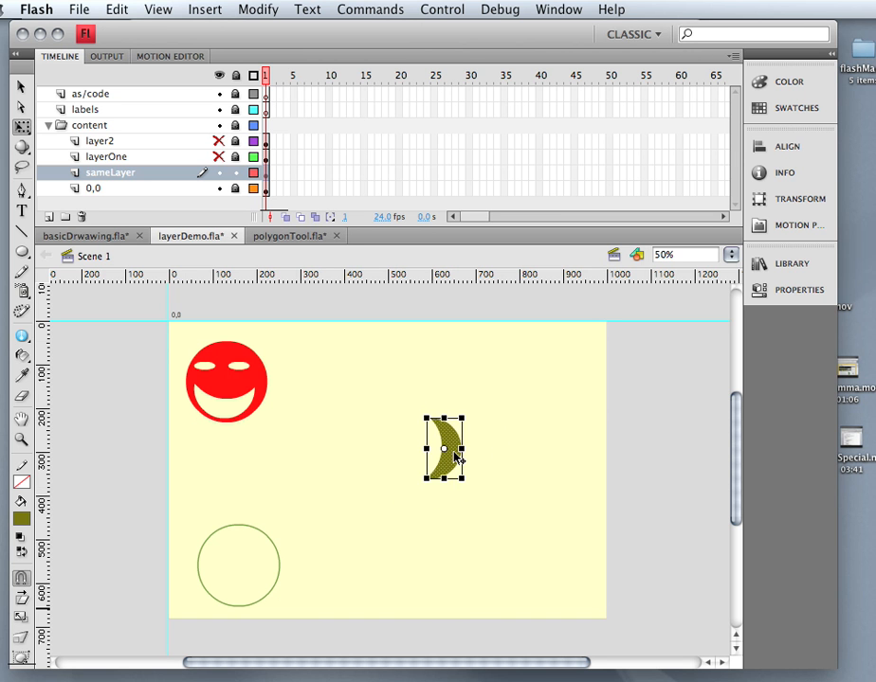
{"action": "left_click_drag", "start_coordinate": [443, 447], "coordinate": [345, 391]}
{"action": "left_click", "coordinate": [400, 404]}
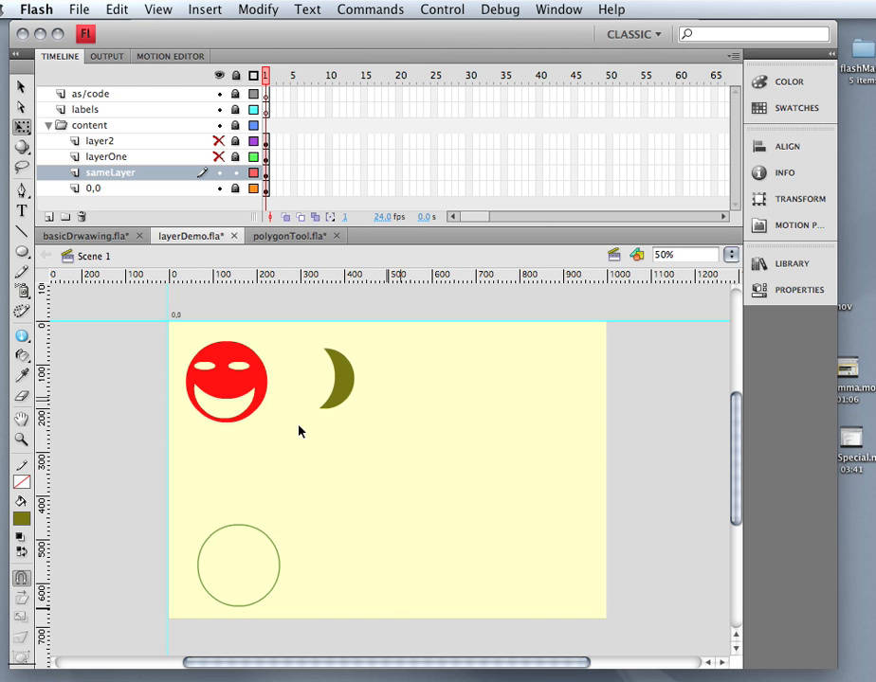
Reshape the crescent's edges into a thin tail, a right point and a rounded top.
{"action": "left_click_drag", "start_coordinate": [320, 415], "coordinate": [288, 441]}
{"action": "left_click_drag", "start_coordinate": [354, 397], "coordinate": [349, 434]}
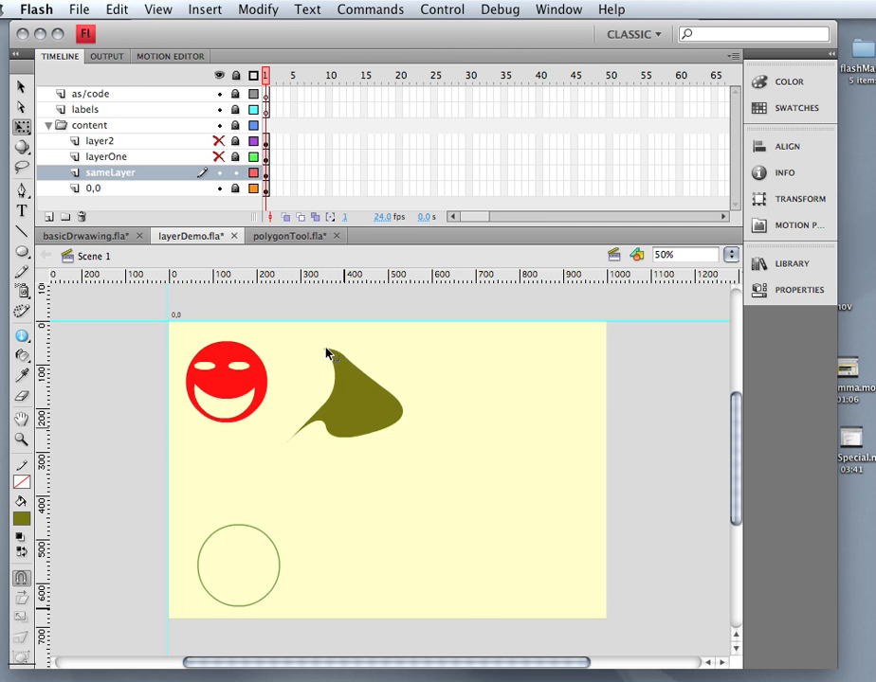
{"action": "left_click_drag", "start_coordinate": [327, 351], "coordinate": [417, 390]}
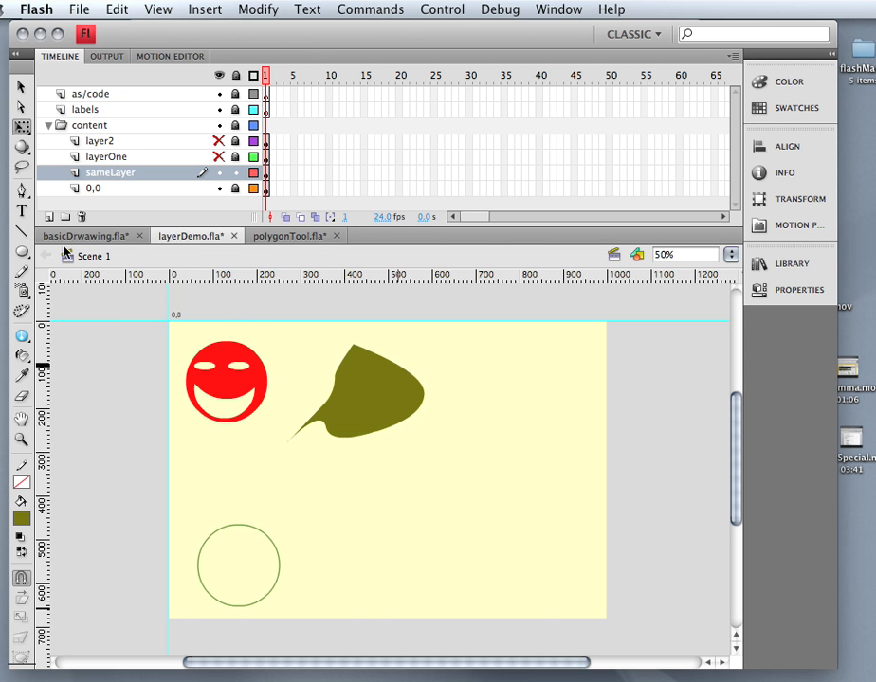
Add an anchor point to the lower edge and bulge the lower-right edge outward.
{"action": "left_click_drag", "start_coordinate": [22, 194], "coordinate": [66, 208]}
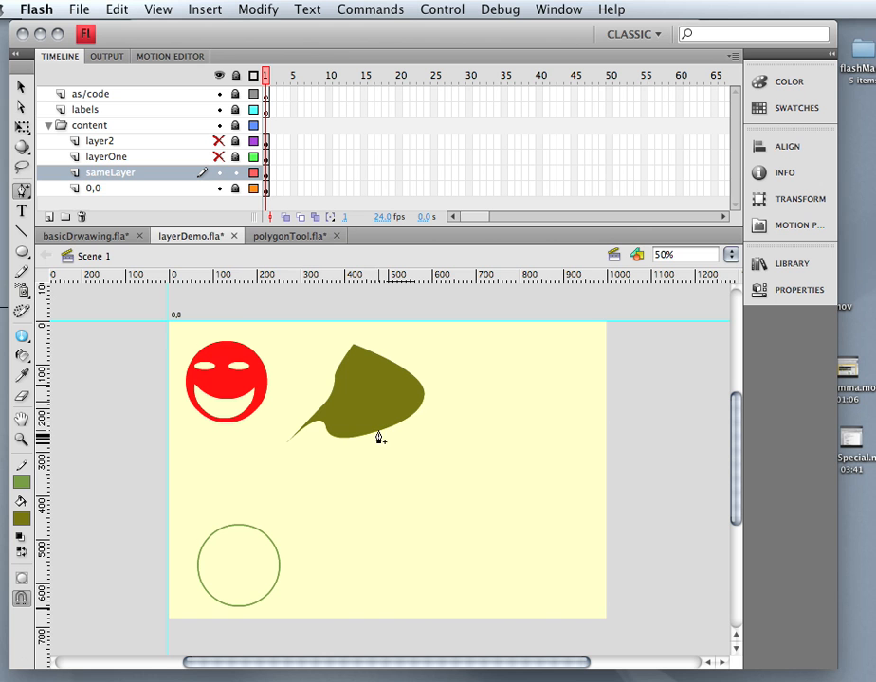
{"action": "left_click", "coordinate": [378, 432]}
{"action": "left_click", "coordinate": [21, 88]}
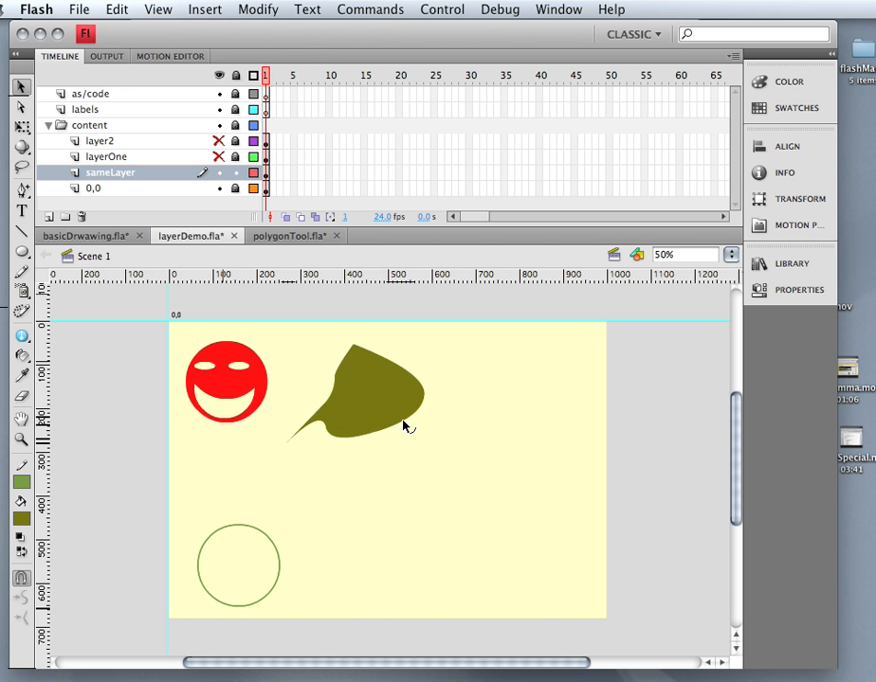
{"action": "left_click_drag", "start_coordinate": [404, 427], "coordinate": [336, 465]}
{"action": "left_click_drag", "start_coordinate": [413, 419], "coordinate": [441, 417]}
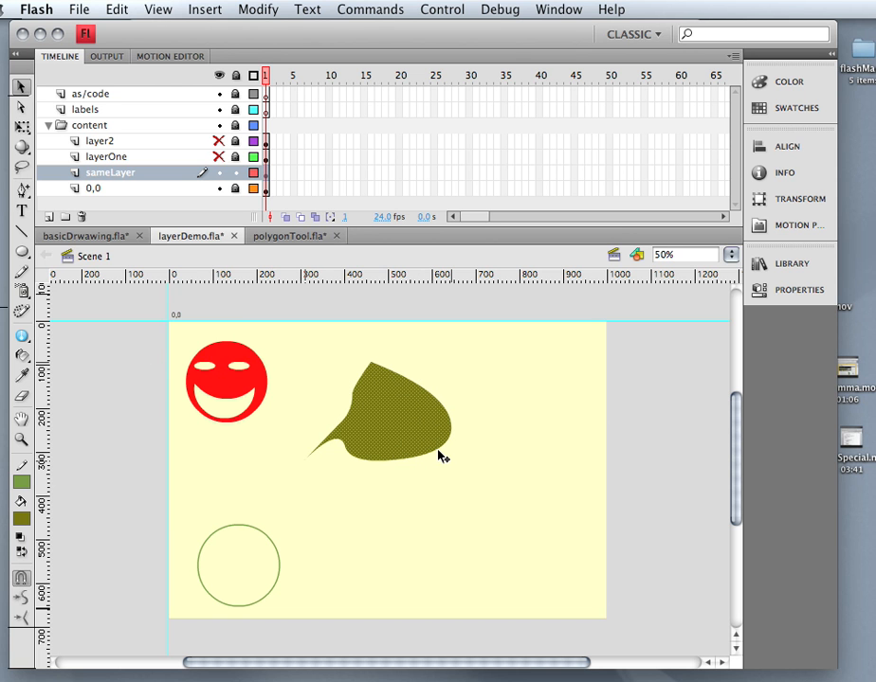
Bend the right edge into a pointed tip and press the shape against the red face.
{"action": "left_click", "coordinate": [22, 190]}
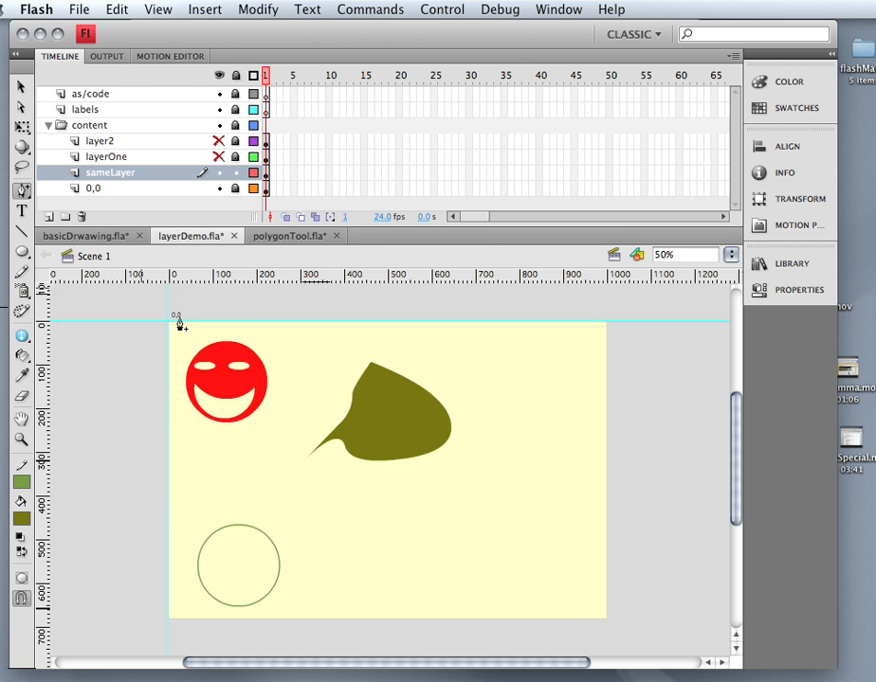
{"action": "left_click", "coordinate": [444, 438]}
{"action": "left_click_drag", "start_coordinate": [442, 436], "coordinate": [440, 433]}
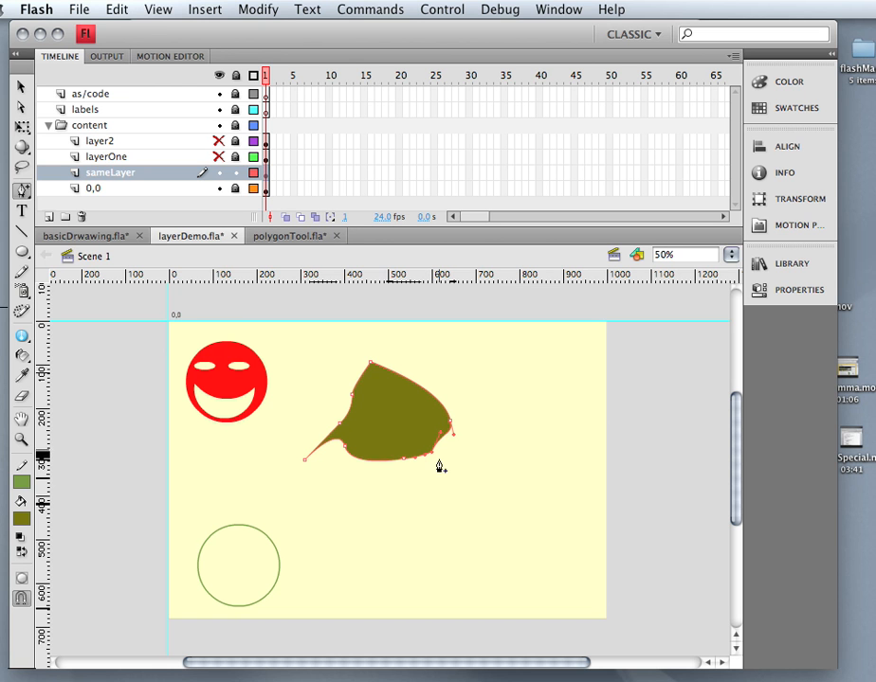
{"action": "left_click", "coordinate": [21, 87]}
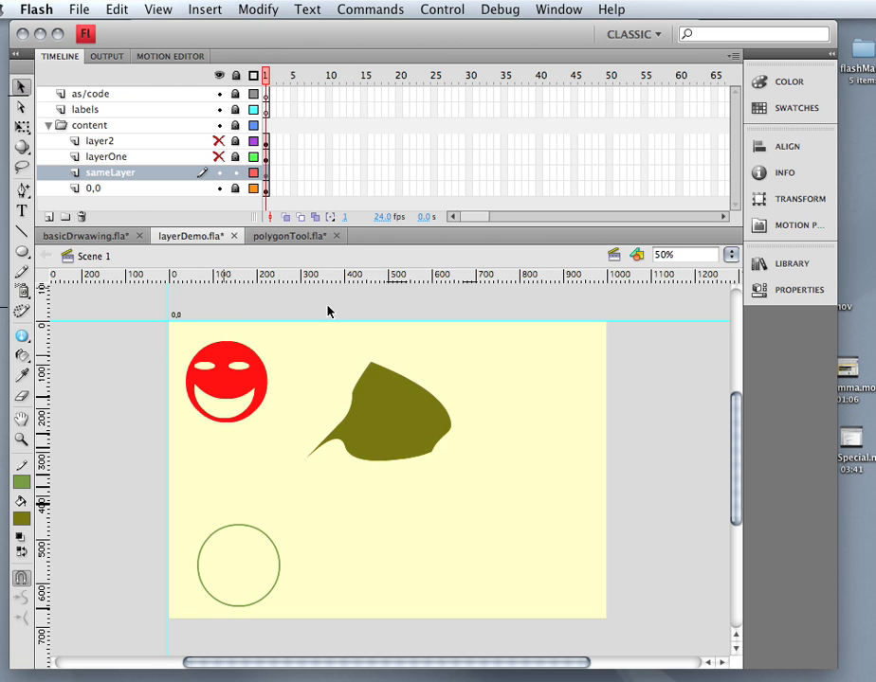
{"action": "left_click_drag", "start_coordinate": [447, 444], "coordinate": [462, 455]}
{"action": "left_click_drag", "start_coordinate": [414, 414], "coordinate": [350, 375]}
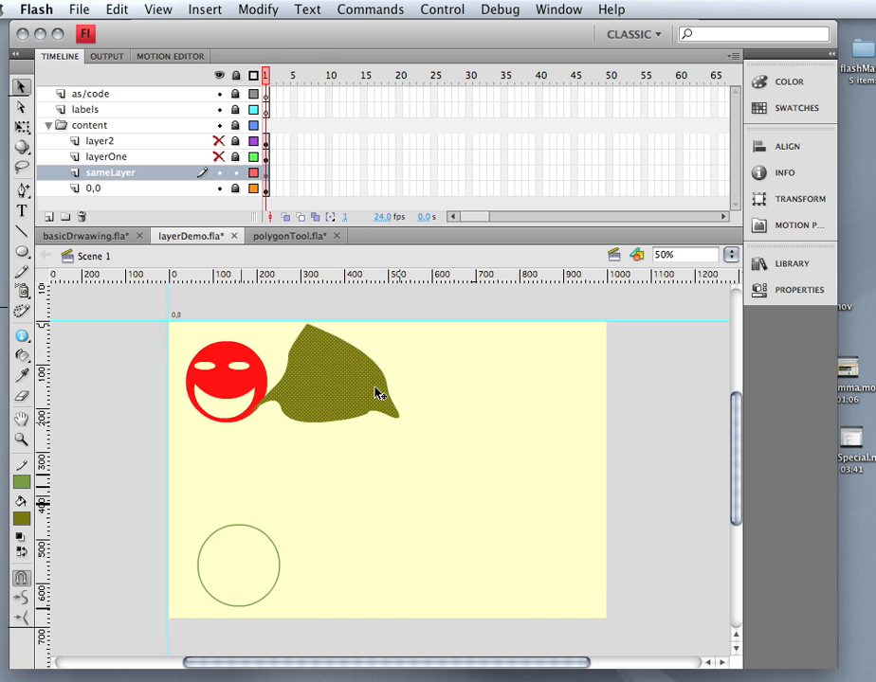
Hide sameLayer, and show and unlock layerOne and layer2.
{"action": "left_click", "coordinate": [219, 172]}
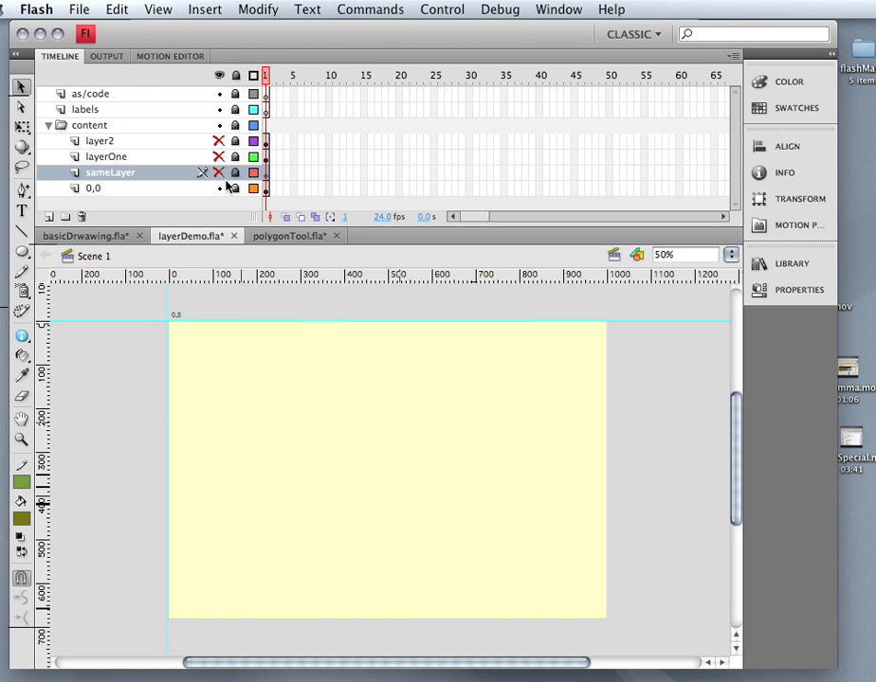
{"action": "left_click", "coordinate": [219, 156]}
{"action": "left_click", "coordinate": [219, 140]}
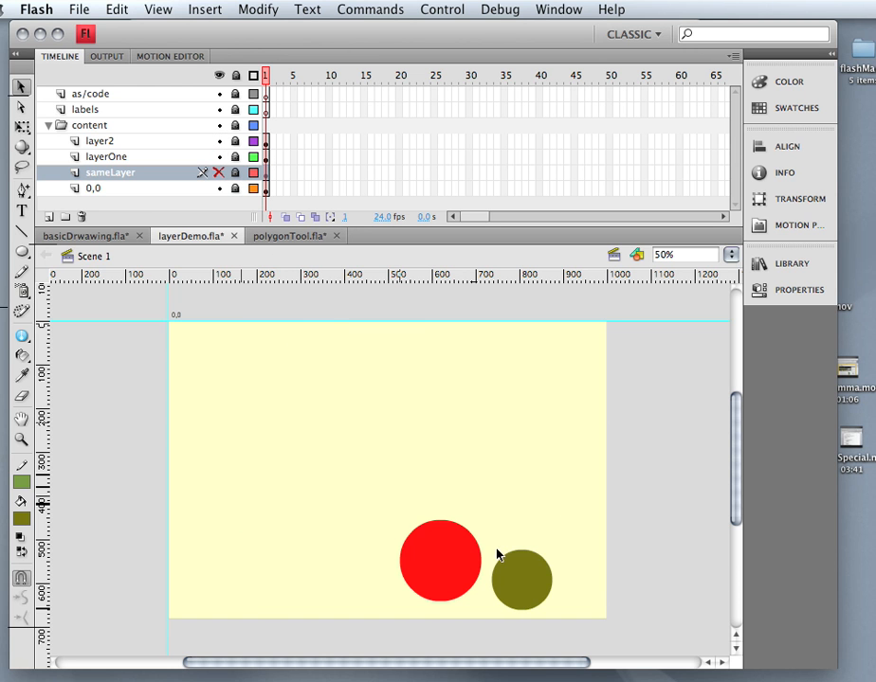
{"action": "left_click", "coordinate": [235, 157]}
{"action": "left_click", "coordinate": [235, 140]}
Bring layerOne's red circle and layer2's olive circle side by side near the stage centre.
{"action": "left_click", "coordinate": [448, 568]}
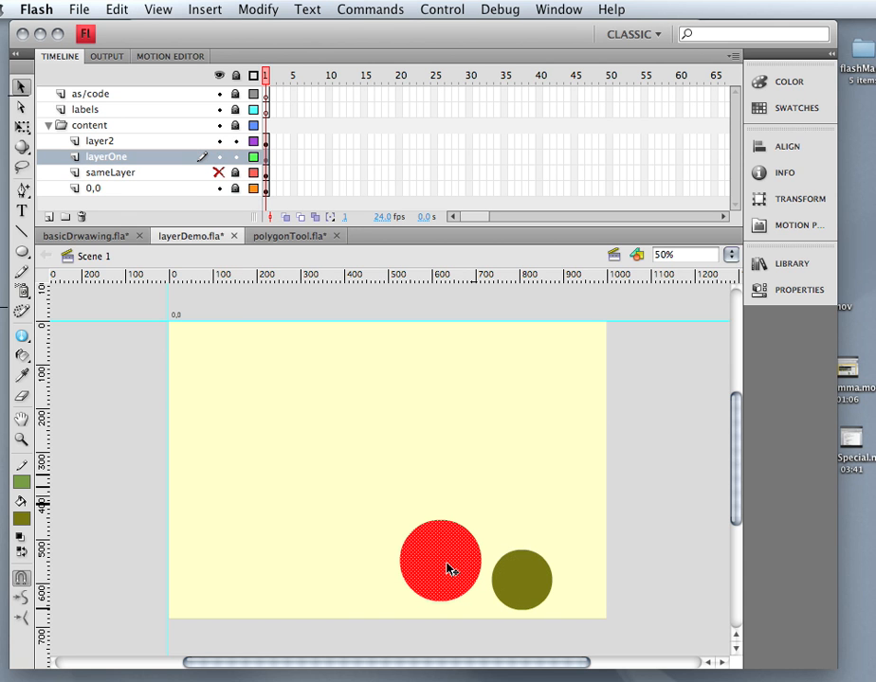
{"action": "left_click_drag", "start_coordinate": [448, 568], "coordinate": [315, 429]}
{"action": "left_click", "coordinate": [520, 585]}
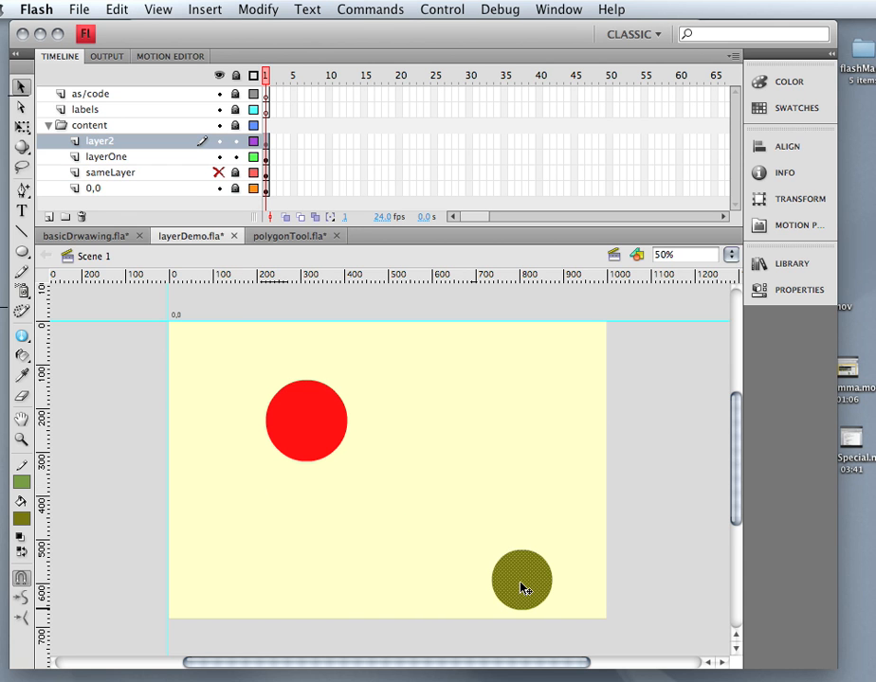
{"action": "left_click_drag", "start_coordinate": [520, 588], "coordinate": [458, 450]}
{"action": "left_click", "coordinate": [318, 435]}
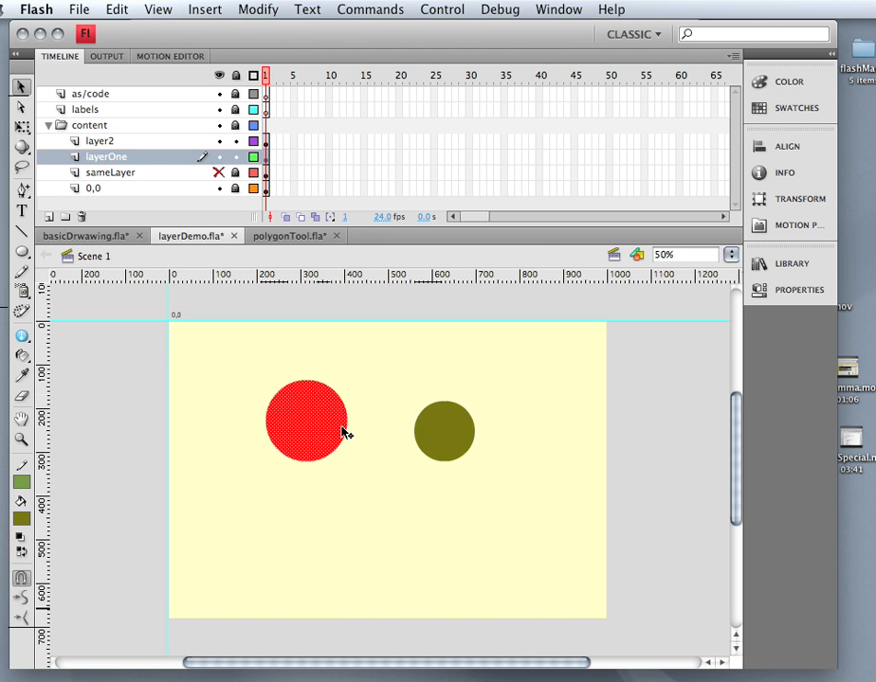
{"action": "left_click_drag", "start_coordinate": [344, 434], "coordinate": [507, 453]}
{"action": "left_click", "coordinate": [410, 424]}
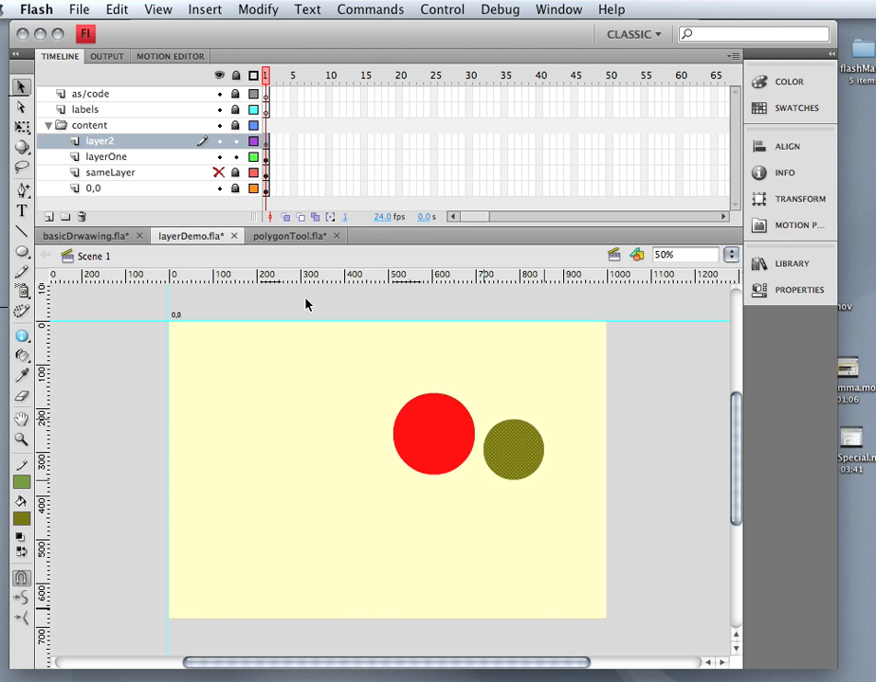
Overlap the circles and swap the layerOne/layer2 order to compare stacking, restoring layer2 on top.
{"action": "left_click_drag", "start_coordinate": [495, 471], "coordinate": [397, 449]}
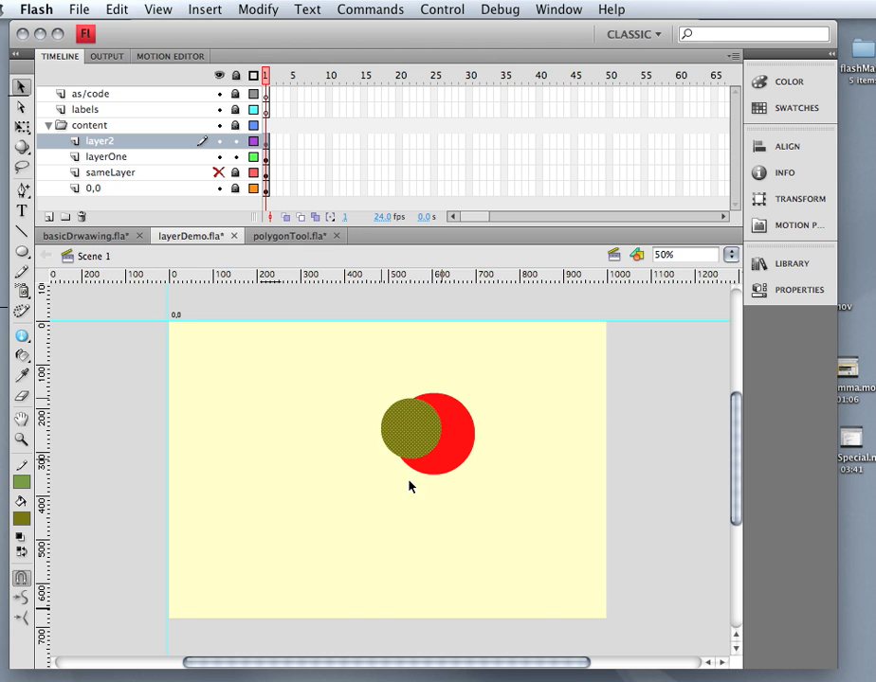
{"action": "left_click", "coordinate": [130, 162]}
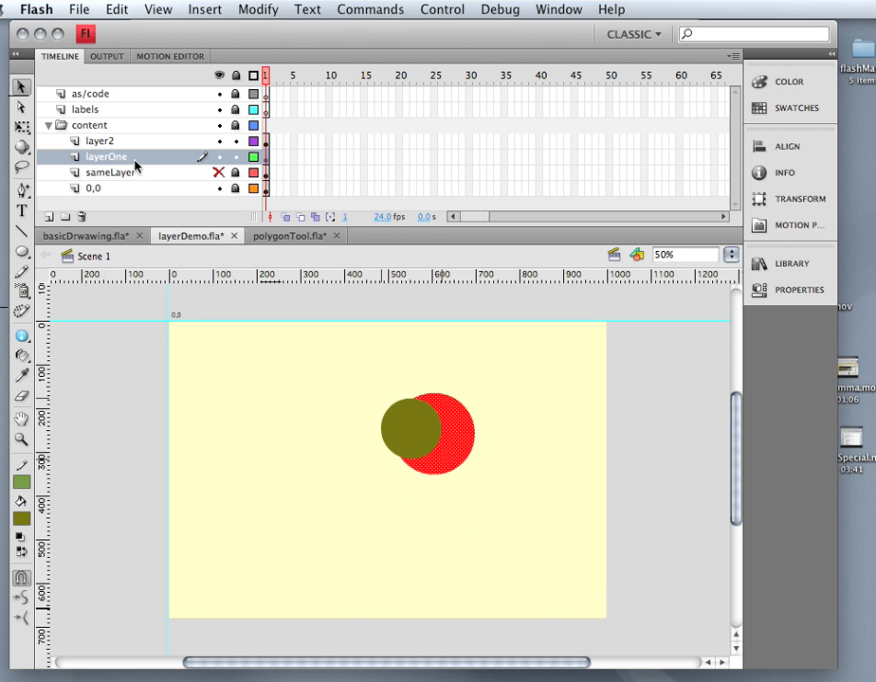
{"action": "left_click_drag", "start_coordinate": [134, 167], "coordinate": [121, 139]}
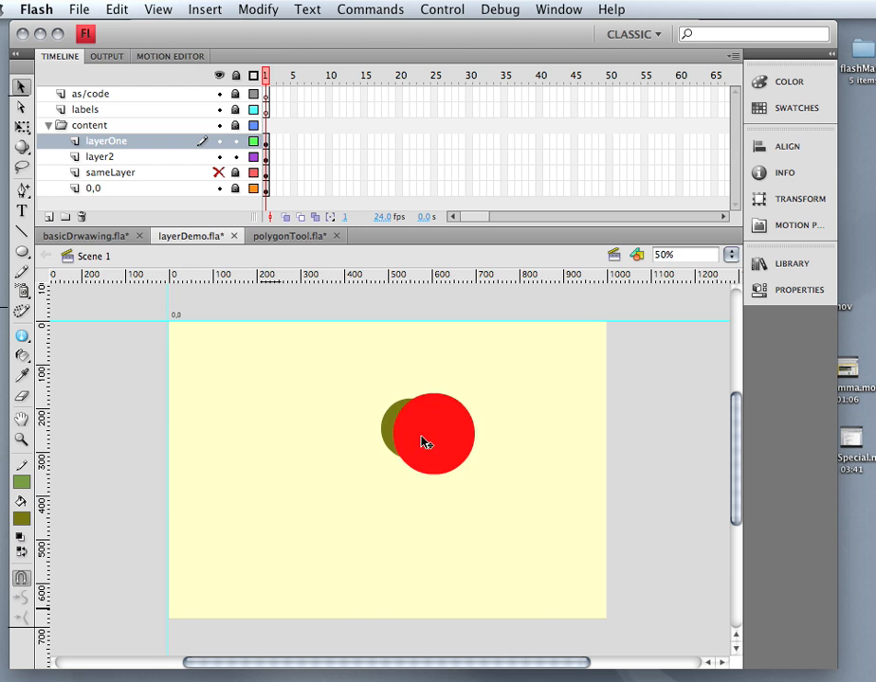
{"action": "left_click_drag", "start_coordinate": [427, 442], "coordinate": [337, 441]}
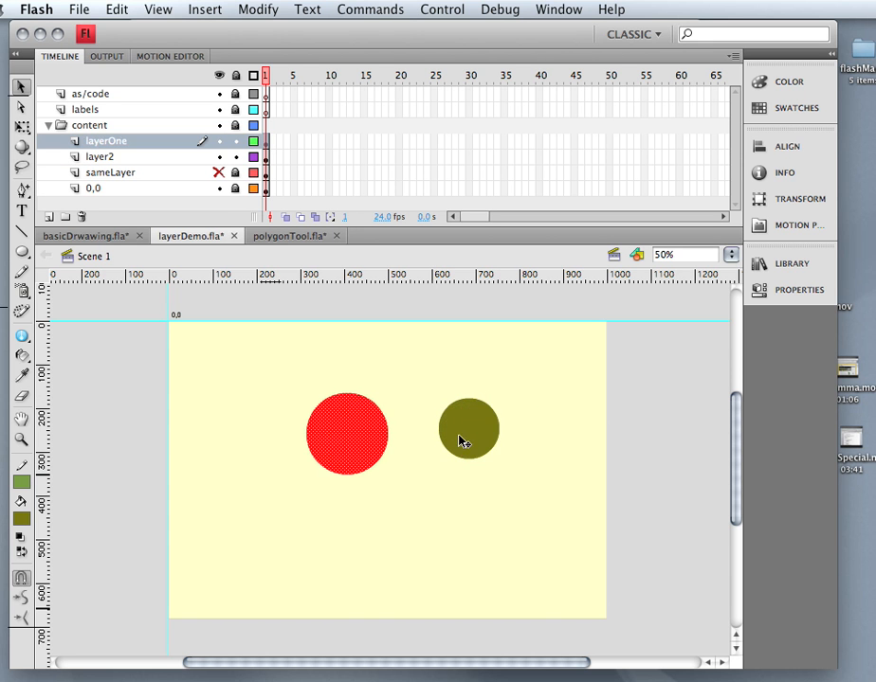
{"action": "left_click_drag", "start_coordinate": [462, 440], "coordinate": [322, 444]}
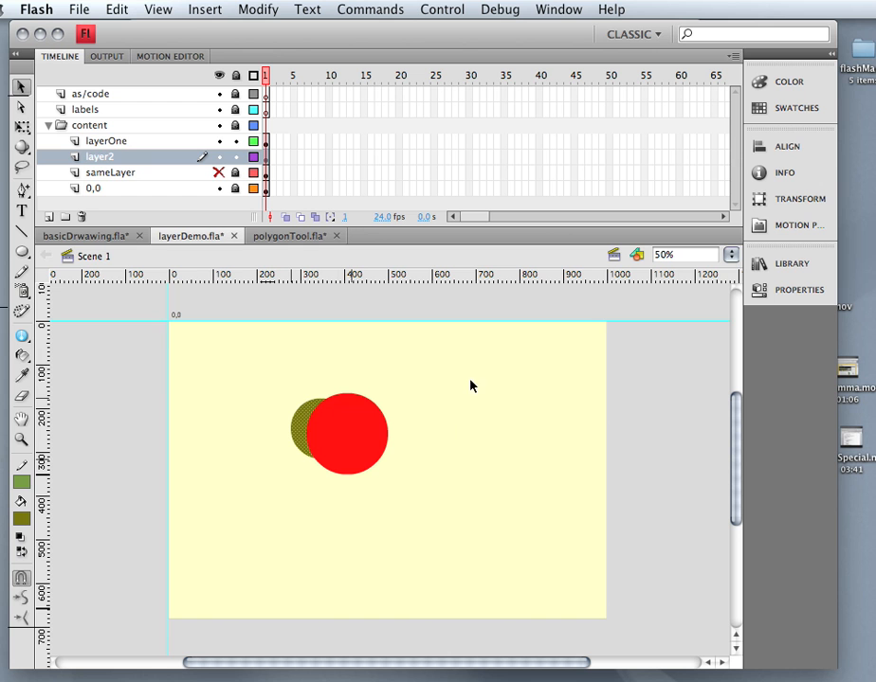
{"action": "left_click_drag", "start_coordinate": [151, 162], "coordinate": [149, 142]}
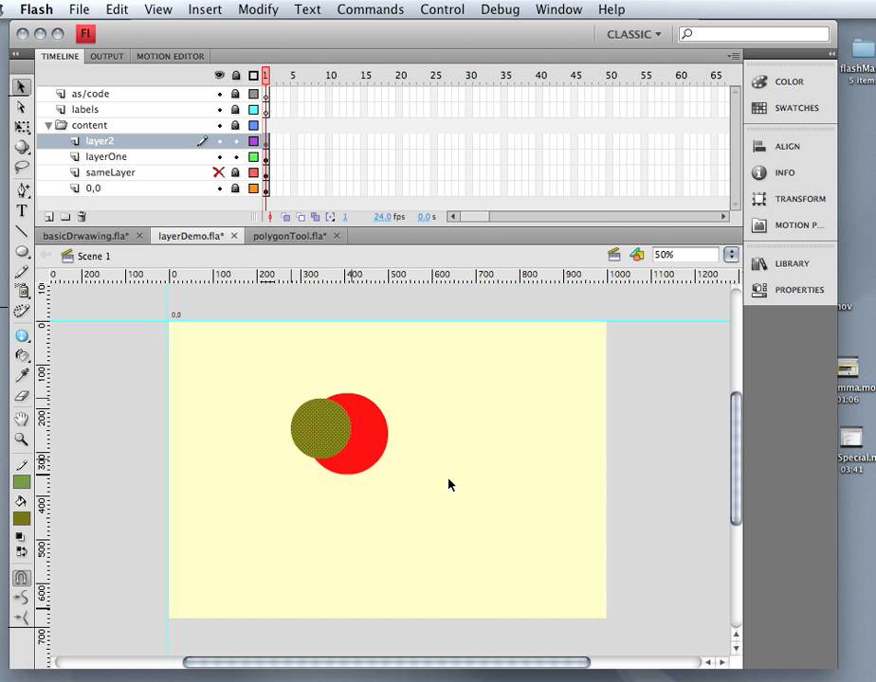
Overlap the olive circle with the red again, then move it to the stage's top-left.
{"action": "left_click_drag", "start_coordinate": [318, 455], "coordinate": [280, 512]}
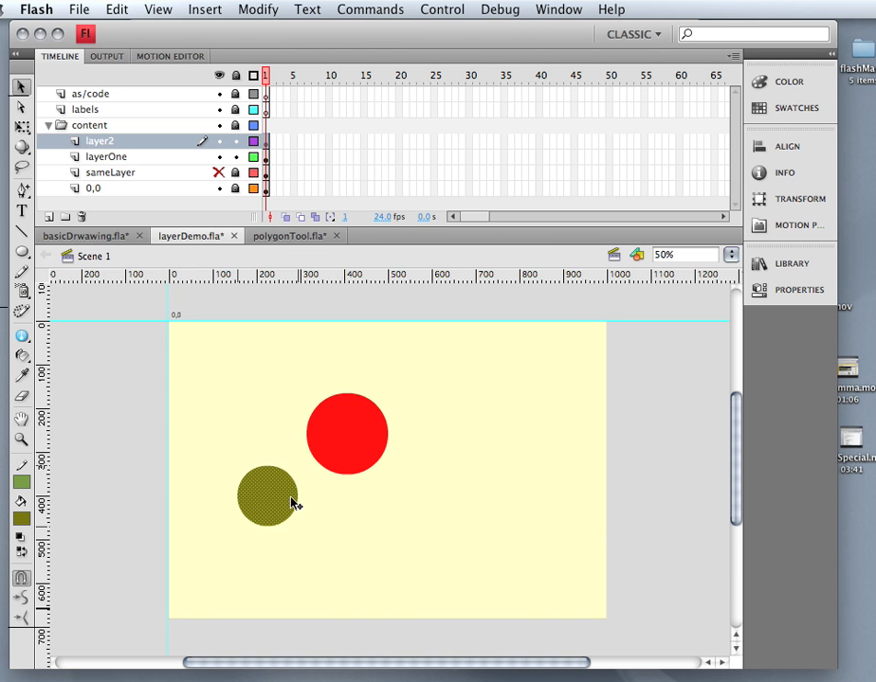
{"action": "left_click_drag", "start_coordinate": [292, 502], "coordinate": [335, 450]}
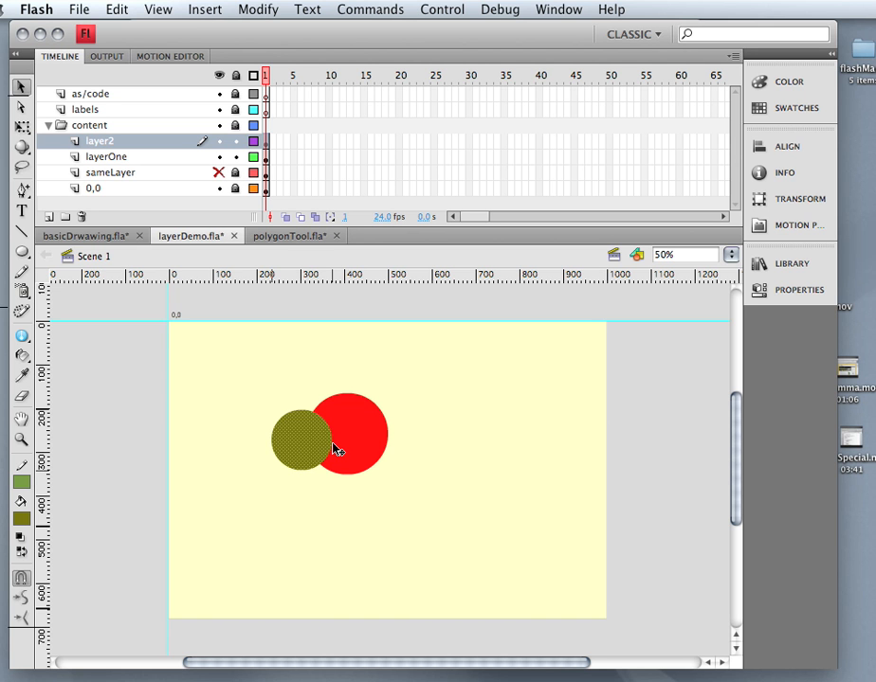
{"action": "left_click_drag", "start_coordinate": [333, 452], "coordinate": [255, 384]}
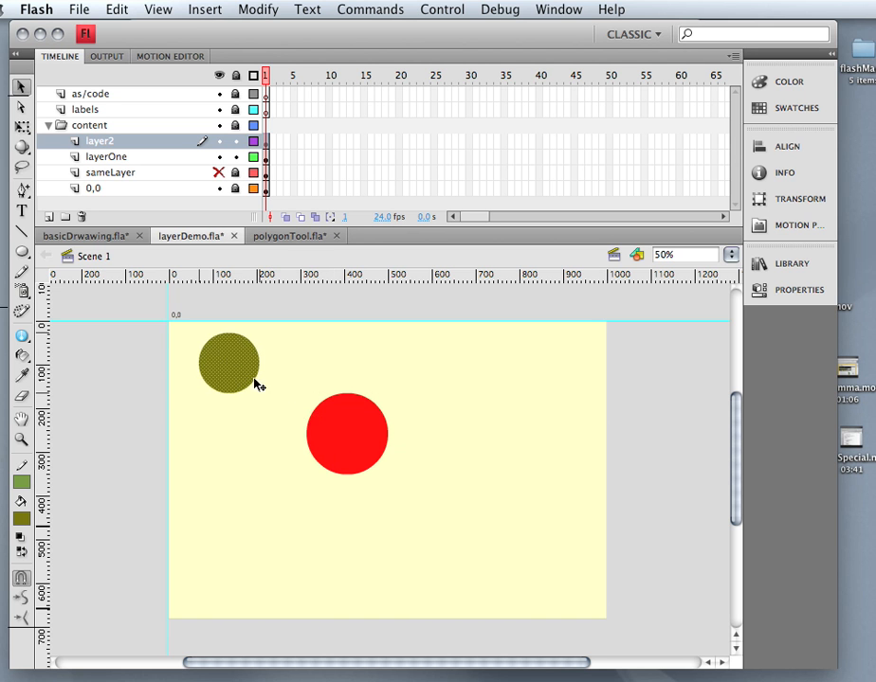
Move the red circle from layerOne onto layer2.
{"action": "left_click", "coordinate": [341, 416]}
{"action": "key", "text": "Delete"}
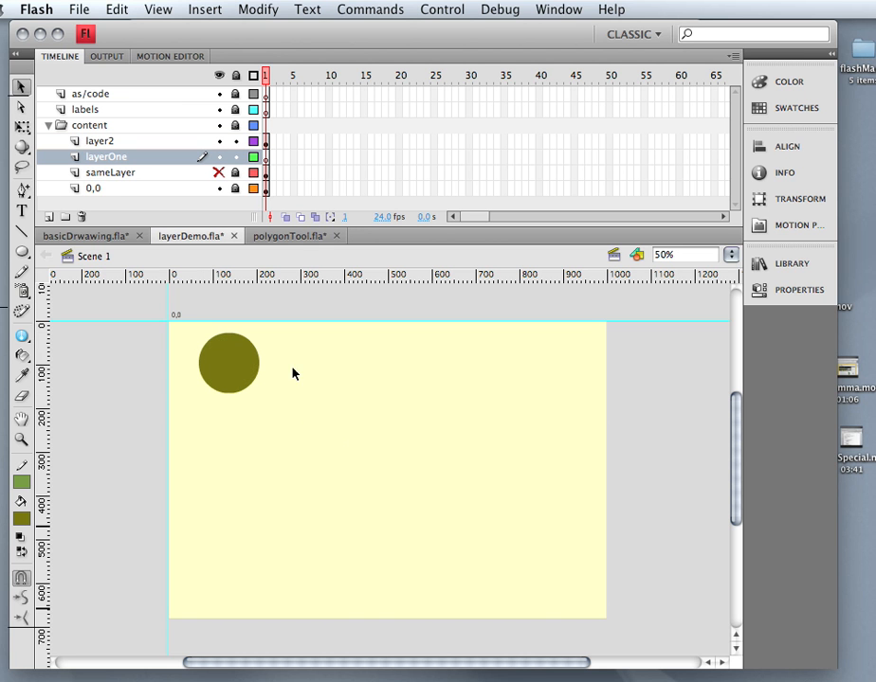
{"action": "left_click", "coordinate": [268, 147]}
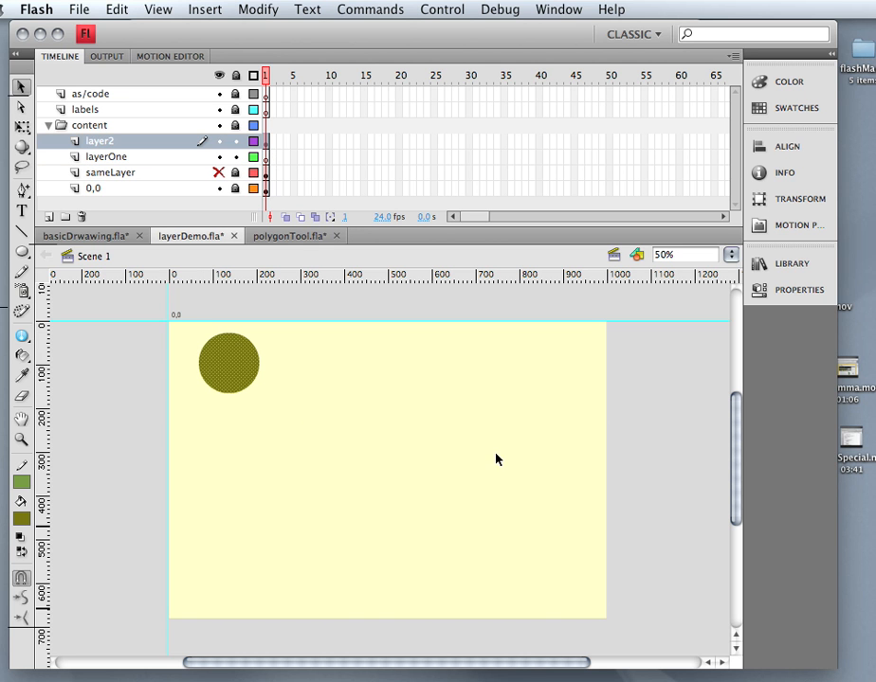
{"action": "key", "text": "super+v"}
{"action": "left_click_drag", "start_coordinate": [411, 487], "coordinate": [354, 401]}
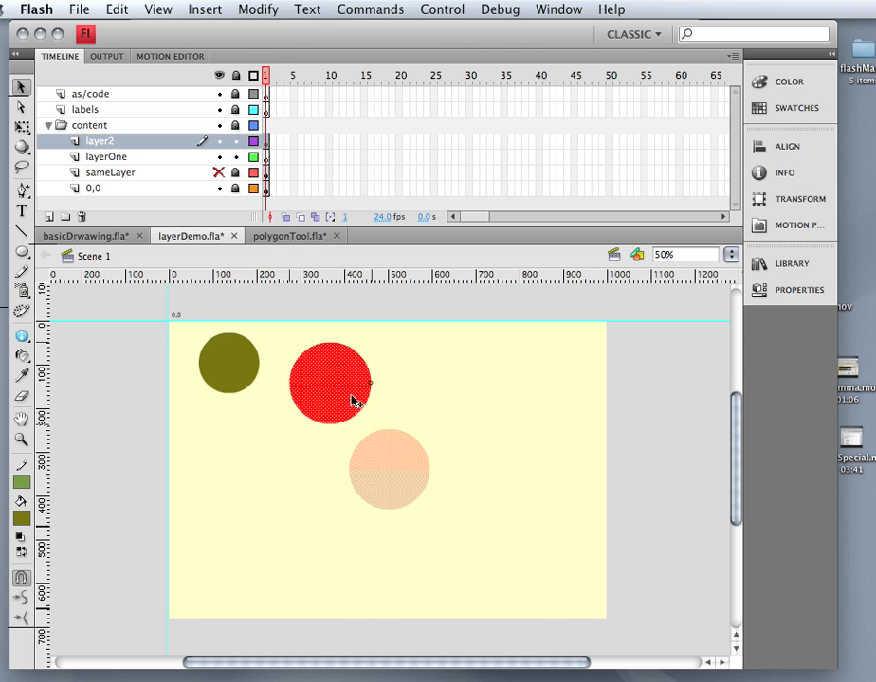
Bite the red circle with the olive circle, then delete both shapes from the stage.
{"action": "mouse_move", "coordinate": [236, 377]}
{"action": "left_mouse_down"}
{"action": "mouse_move", "coordinate": [305, 391]}
{"action": "mouse_move", "coordinate": [228, 389]}
{"action": "left_mouse_up"}
{"action": "left_click", "coordinate": [307, 551]}
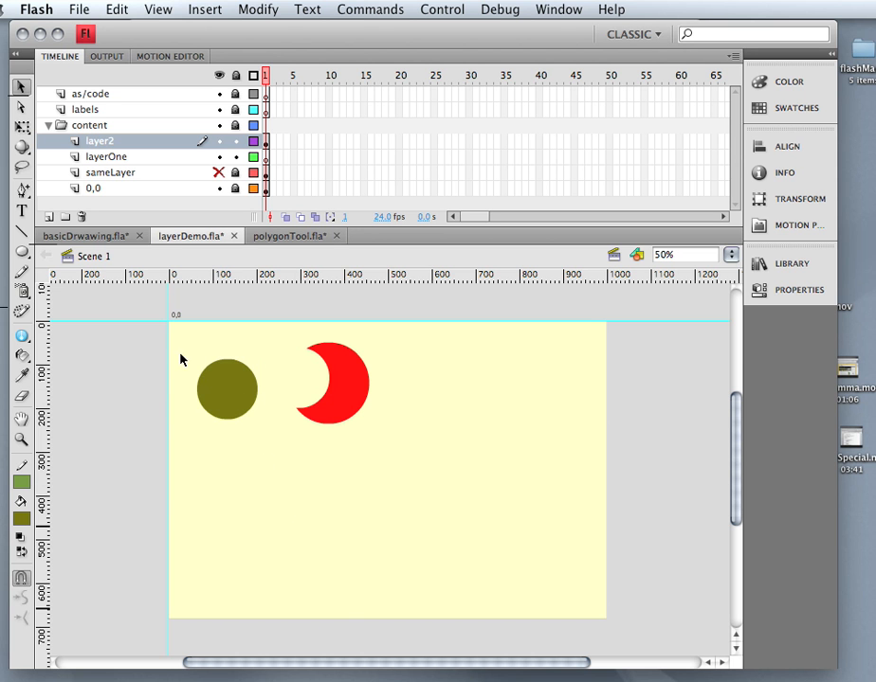
{"action": "left_click_drag", "start_coordinate": [170, 341], "coordinate": [378, 459]}
{"action": "key", "text": "Delete"}
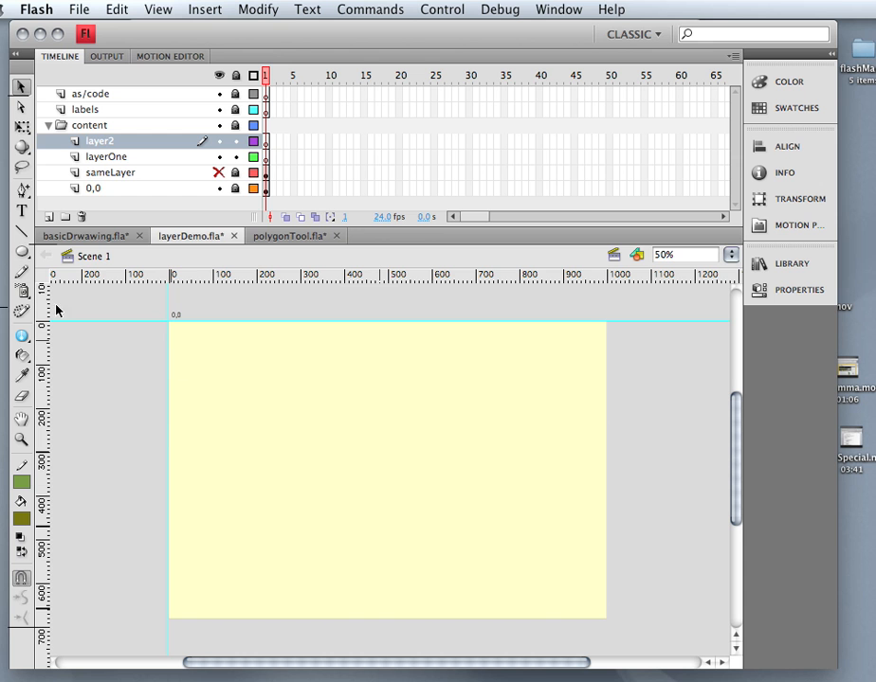
Draw an olive oval as a separate drawing object in the stage's upper left.
{"action": "left_click", "coordinate": [21, 251]}
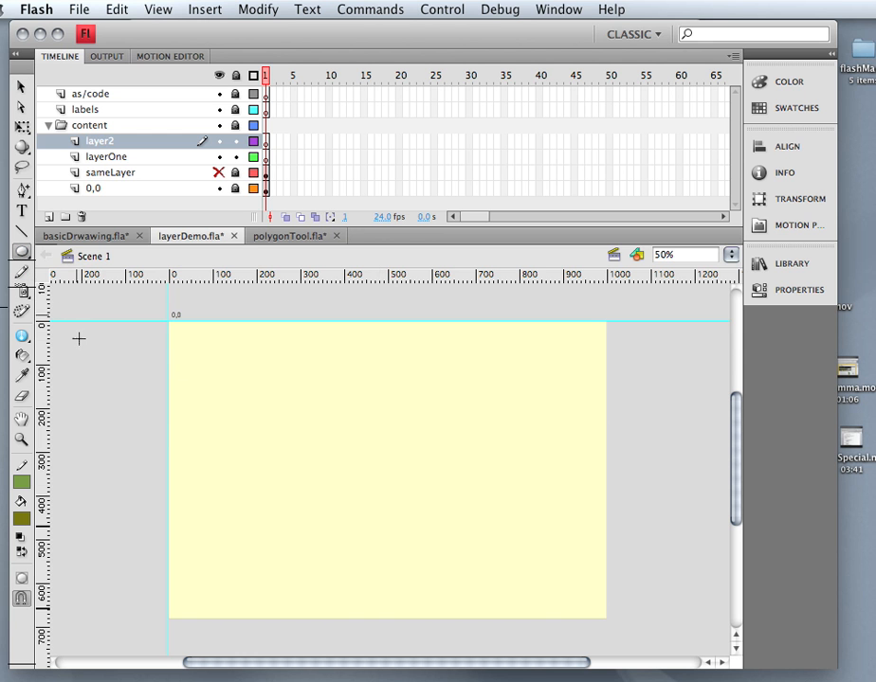
{"action": "left_click", "coordinate": [21, 519]}
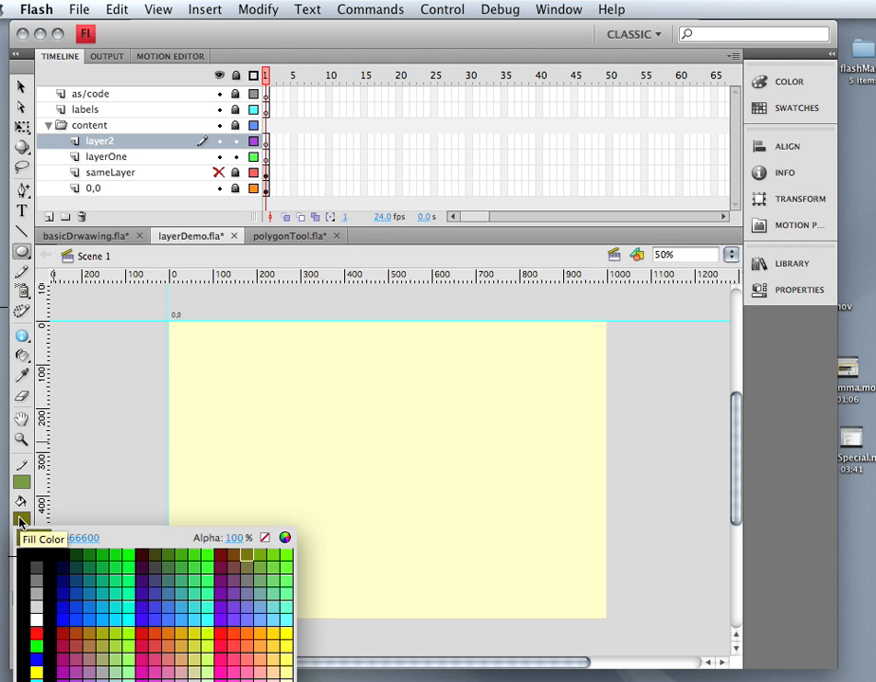
{"action": "left_click", "coordinate": [26, 521]}
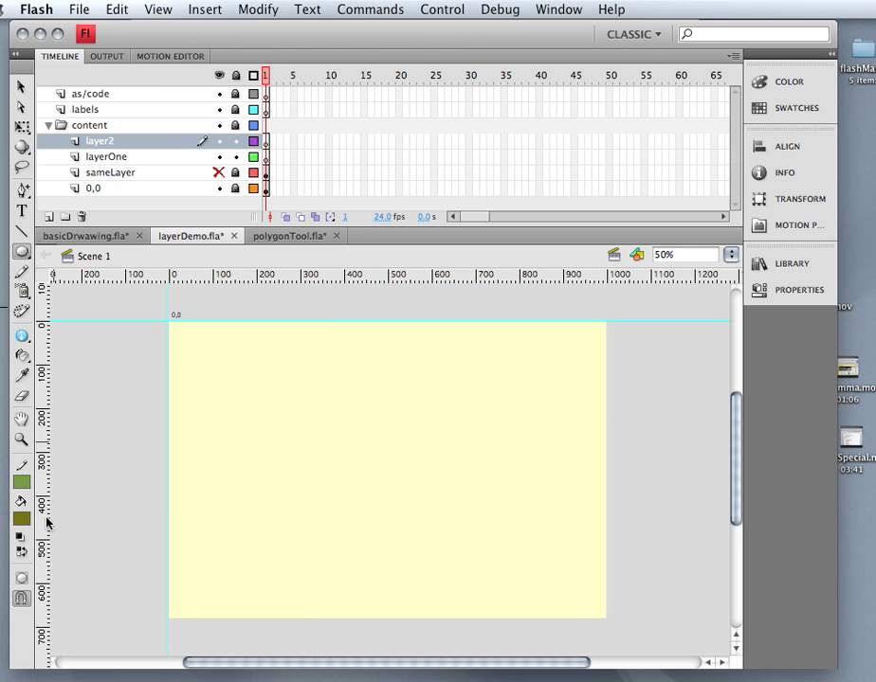
{"action": "left_click", "coordinate": [24, 578]}
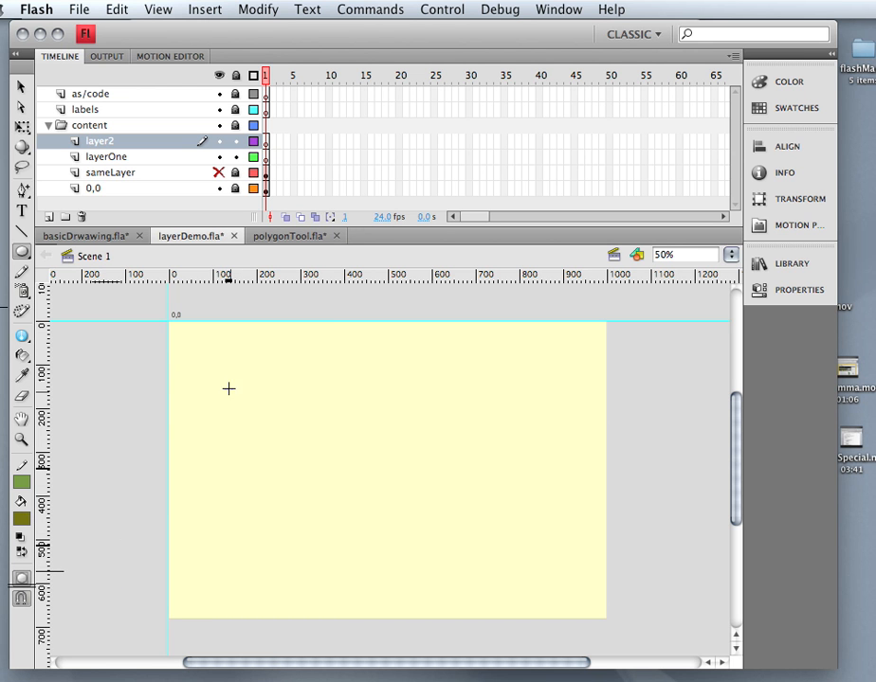
{"action": "left_click_drag", "start_coordinate": [226, 369], "coordinate": [300, 441]}
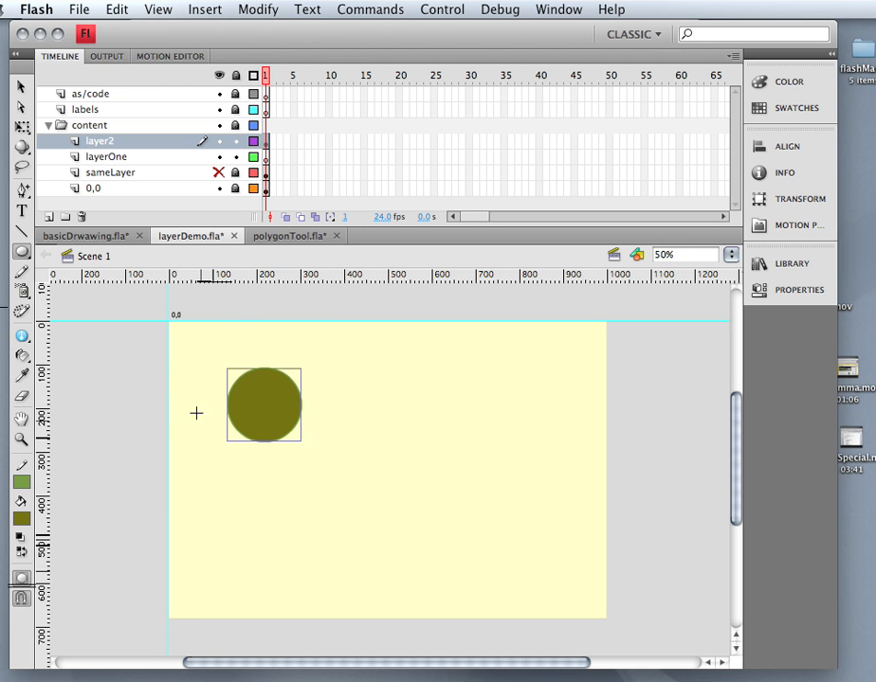
{"action": "left_click", "coordinate": [23, 252]}
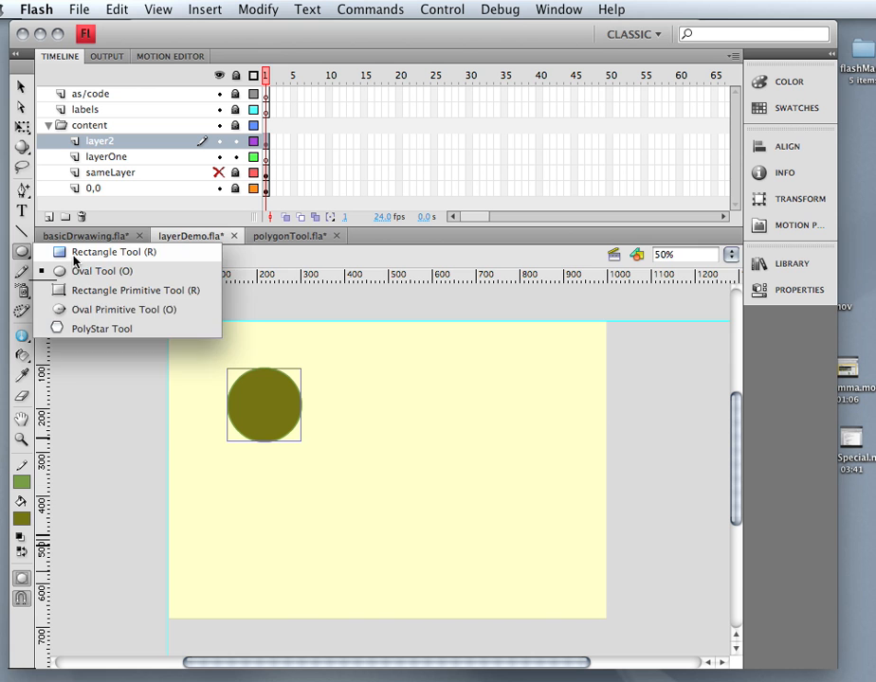
Draw an orange #FF6500 rectangle just right of the olive circle.
{"action": "left_click", "coordinate": [104, 252]}
{"action": "left_click", "coordinate": [22, 519]}
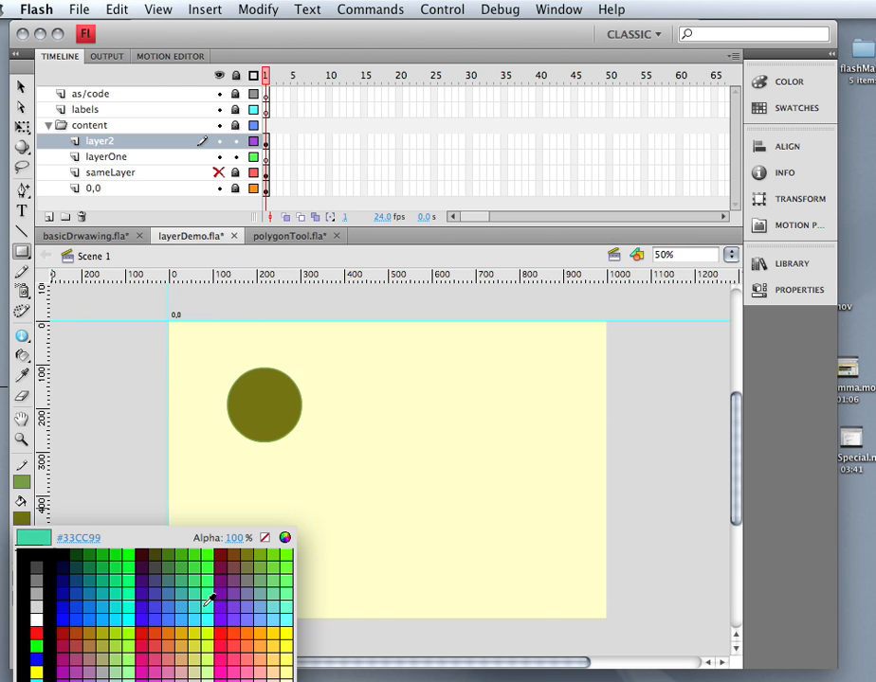
{"action": "left_click", "coordinate": [253, 623]}
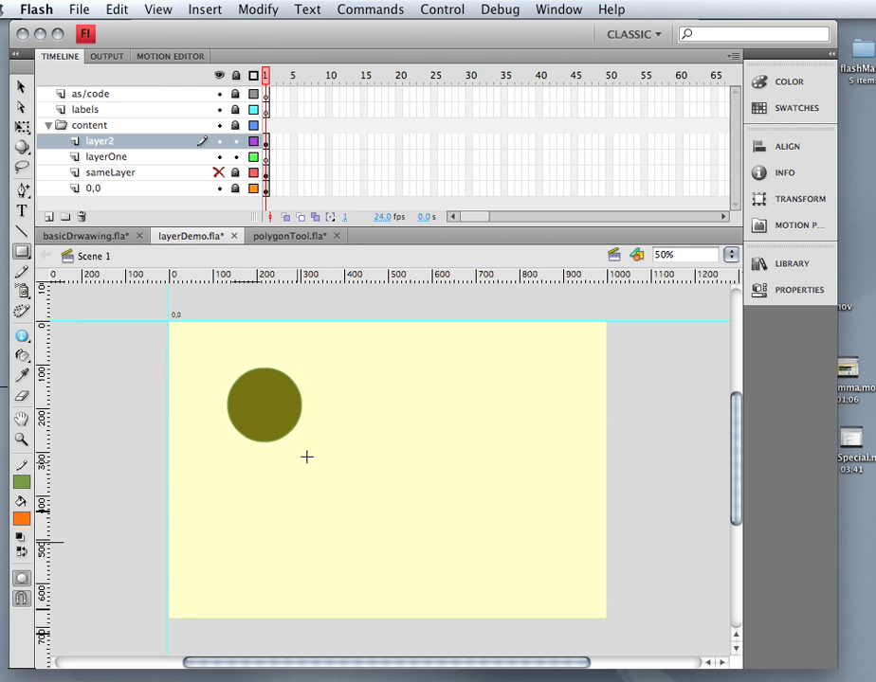
{"action": "left_click_drag", "start_coordinate": [359, 393], "coordinate": [447, 430]}
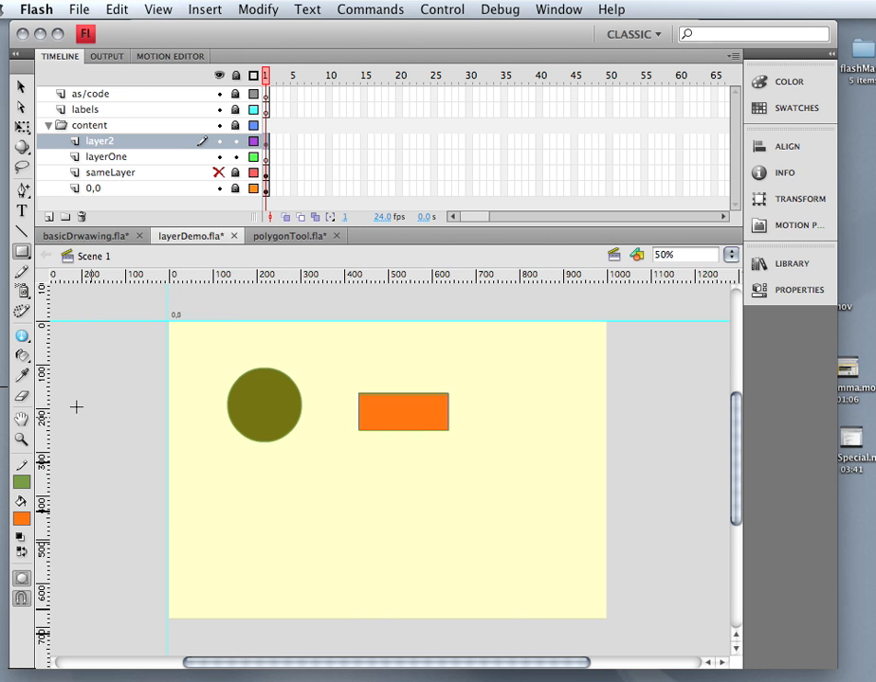
{"action": "left_click", "coordinate": [21, 86]}
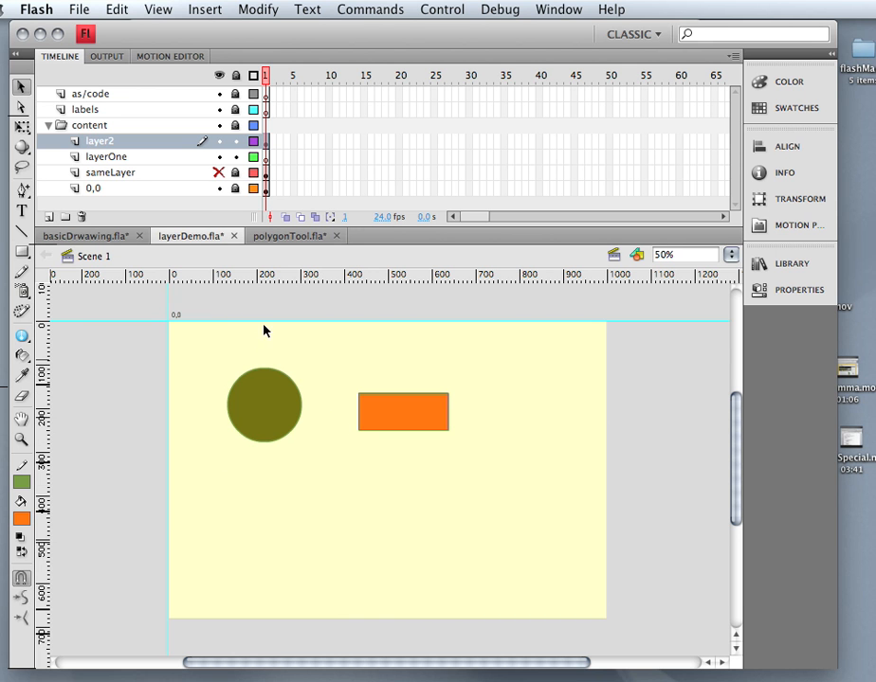
Hide the layerOne and 0,0 layers.
{"action": "left_click", "coordinate": [281, 379]}
{"action": "left_click", "coordinate": [335, 335]}
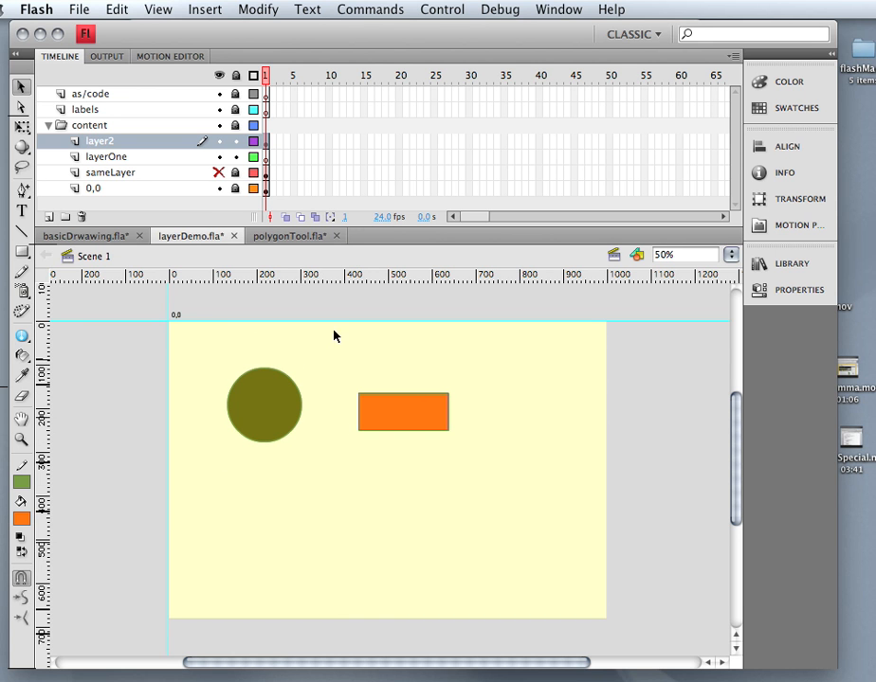
{"action": "left_click", "coordinate": [219, 156]}
{"action": "left_click", "coordinate": [218, 188]}
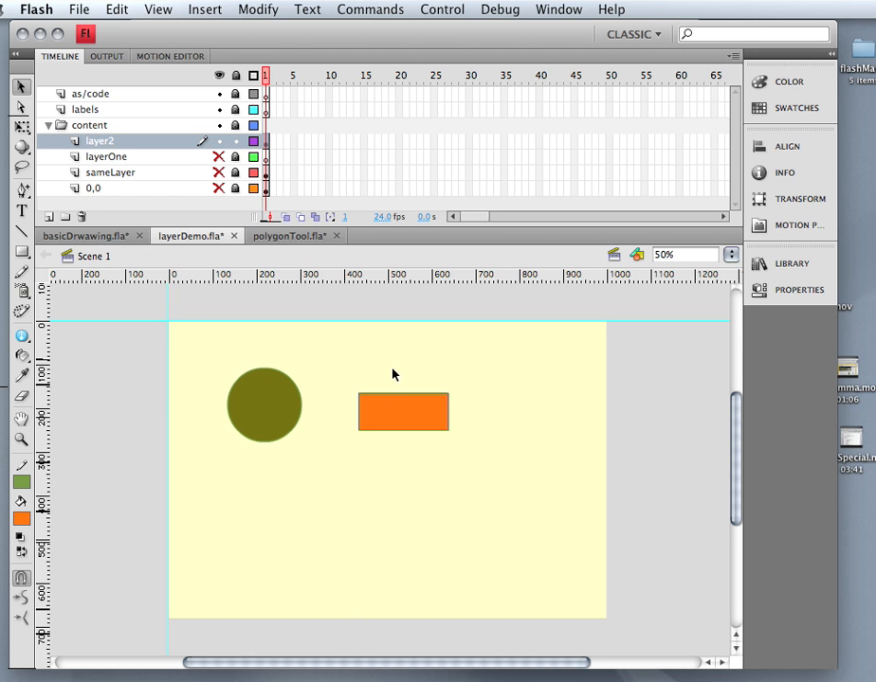
Slide the orange rectangle over the olive circle's right side, leaving the circle whole.
{"action": "left_click_drag", "start_coordinate": [393, 416], "coordinate": [344, 408]}
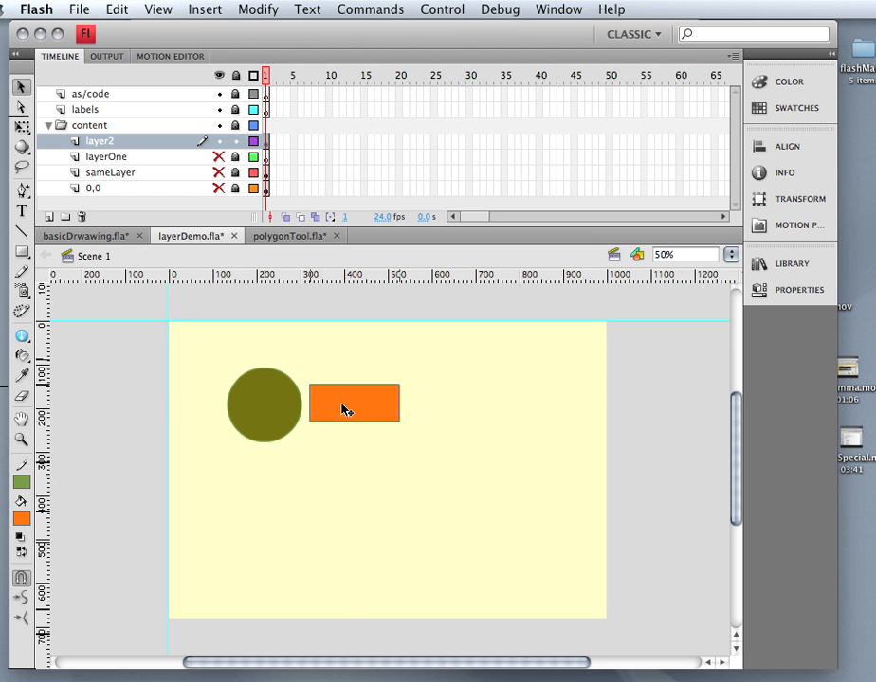
{"action": "left_click_drag", "start_coordinate": [268, 414], "coordinate": [248, 424]}
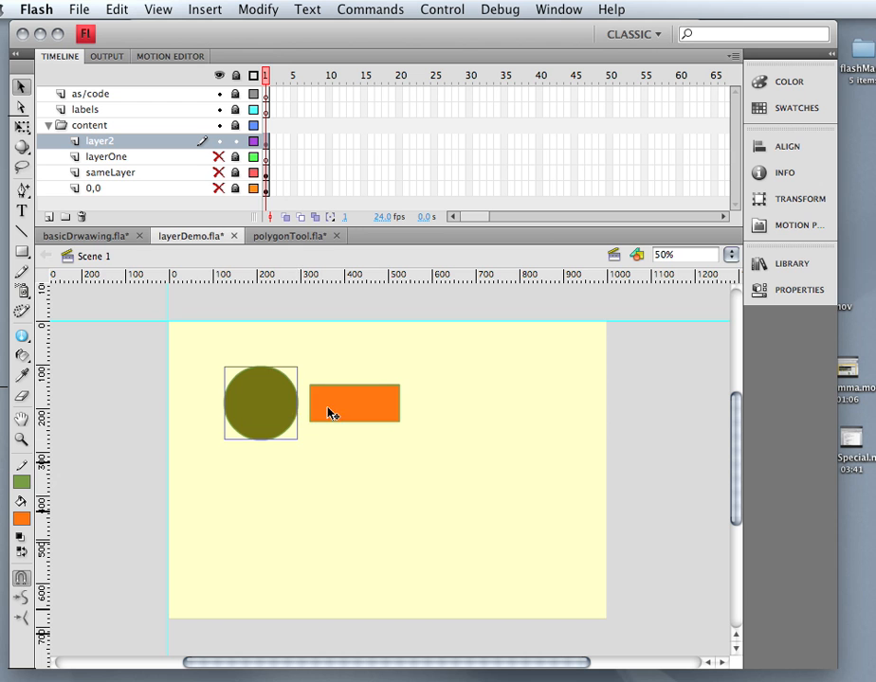
{"action": "mouse_move", "coordinate": [331, 412]}
{"action": "left_mouse_down"}
{"action": "mouse_move", "coordinate": [256, 414]}
{"action": "mouse_move", "coordinate": [417, 410]}
{"action": "left_mouse_up"}
{"action": "left_click", "coordinate": [330, 451]}
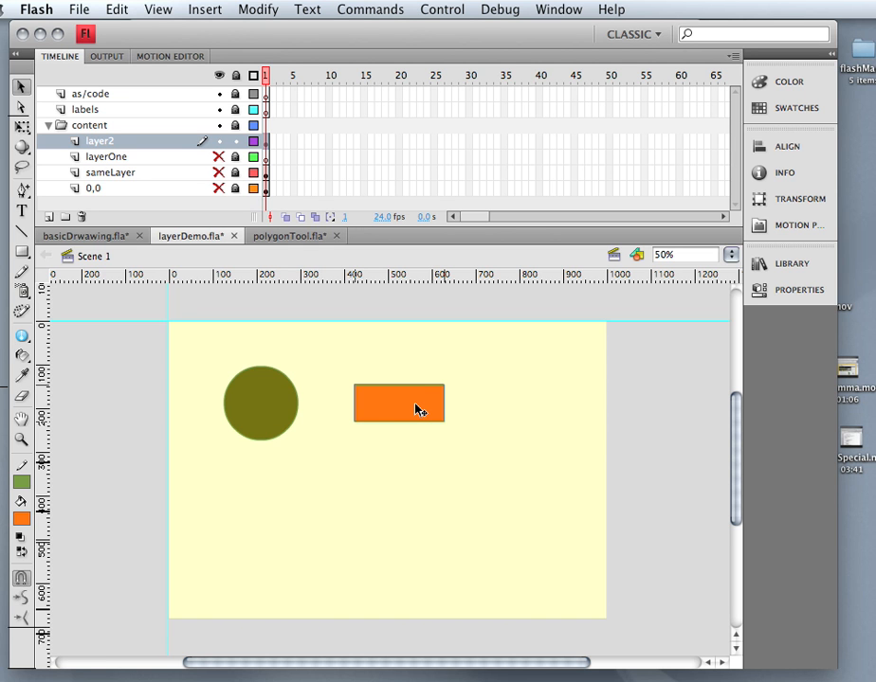
{"action": "left_click", "coordinate": [274, 400]}
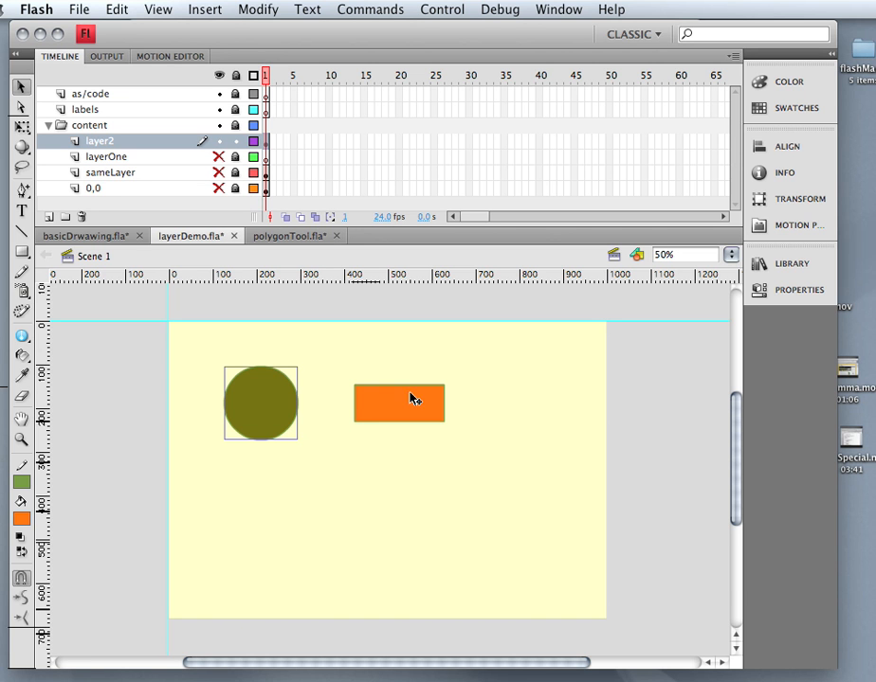
{"action": "left_click_drag", "start_coordinate": [410, 399], "coordinate": [331, 401]}
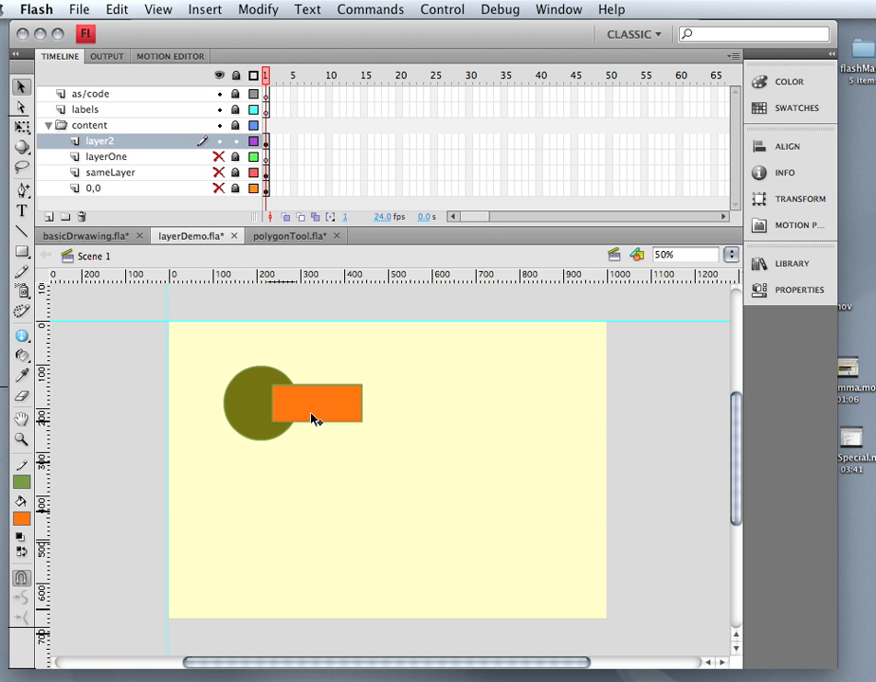
{"action": "left_click", "coordinate": [252, 419]}
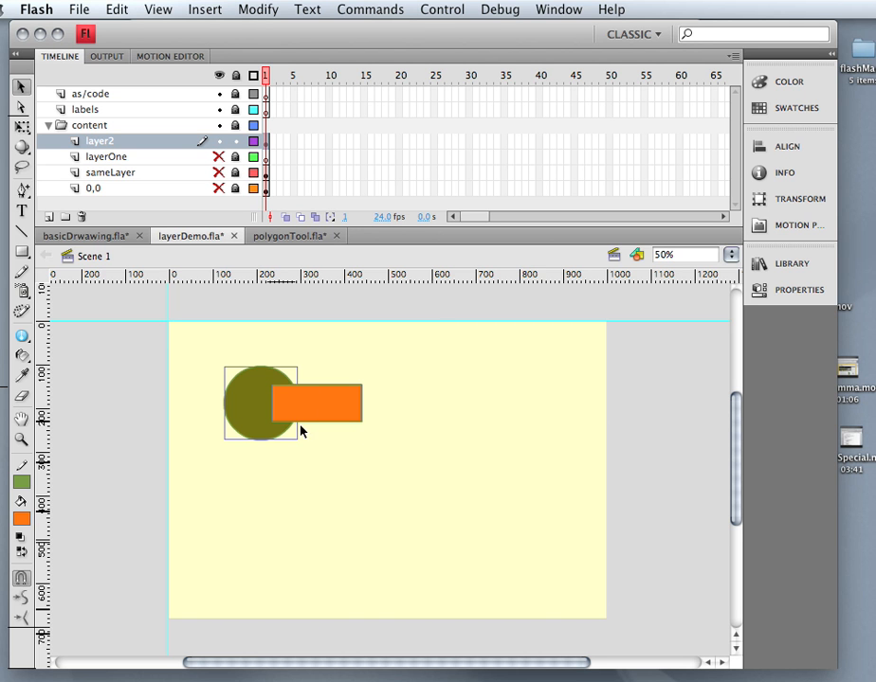
{"action": "left_click", "coordinate": [260, 9]}
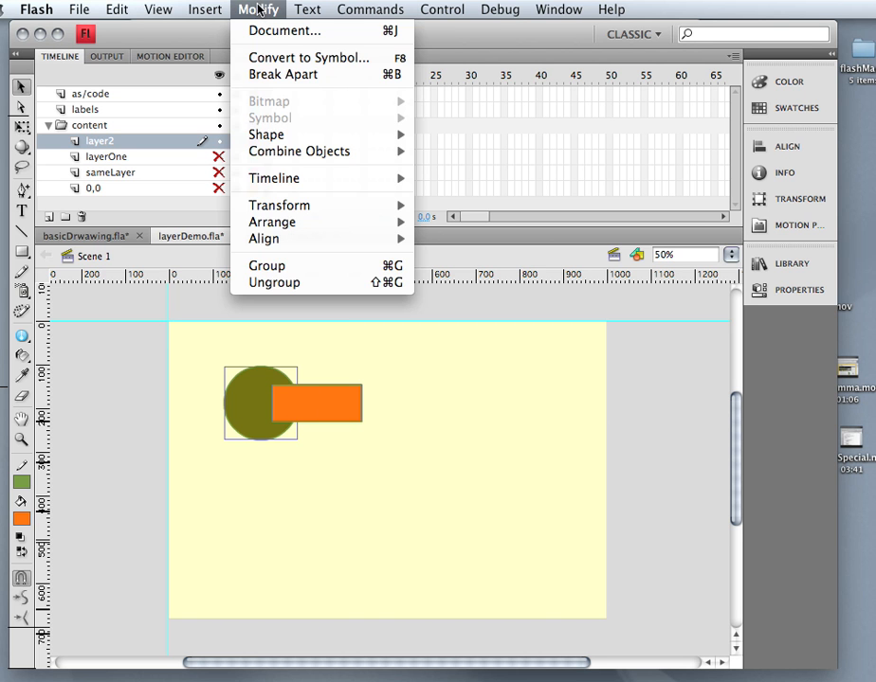
{"action": "mouse_move", "coordinate": [291, 159]}
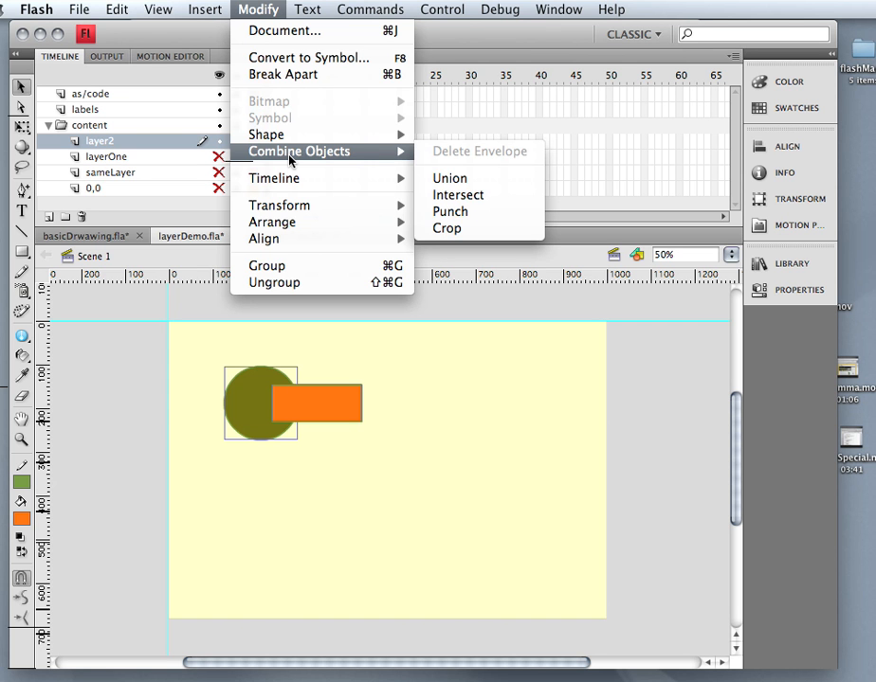
{"action": "left_click", "coordinate": [456, 180]}
{"action": "left_click_drag", "start_coordinate": [331, 417], "coordinate": [358, 403]}
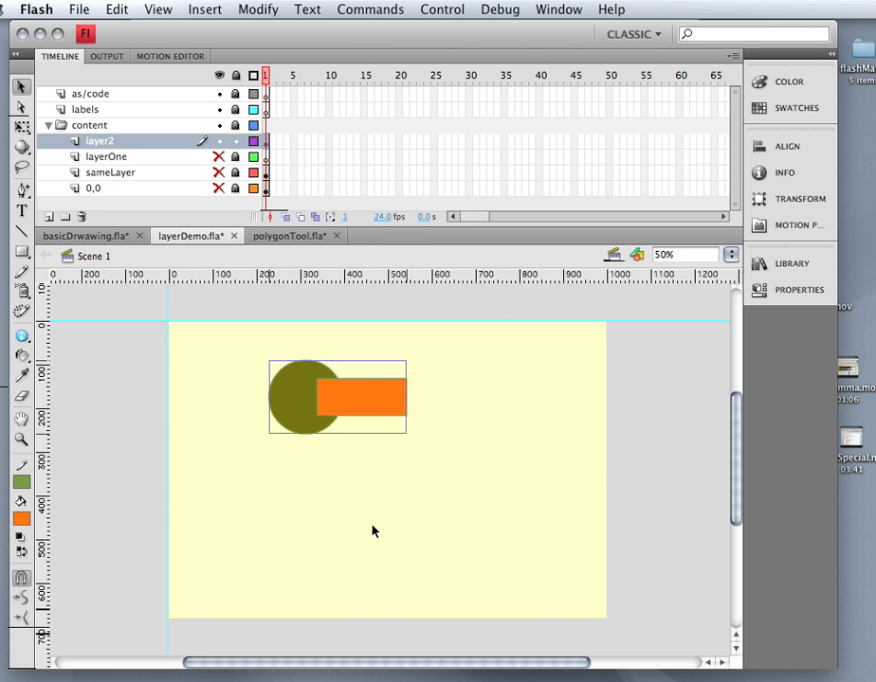
{"action": "key", "text": "super+z"}
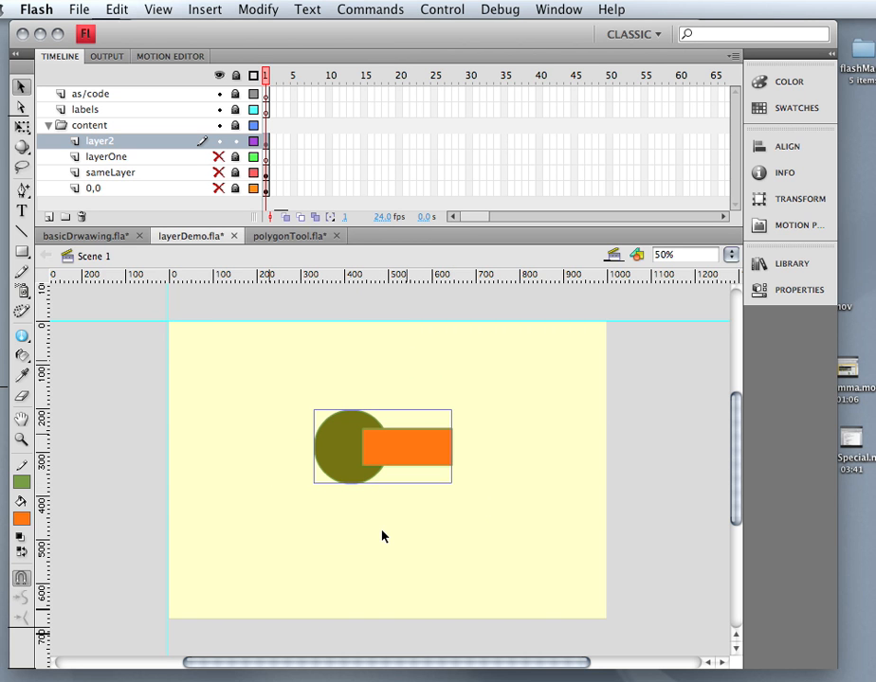
{"action": "key", "text": "super+z"}
{"action": "key", "text": "super+z"}
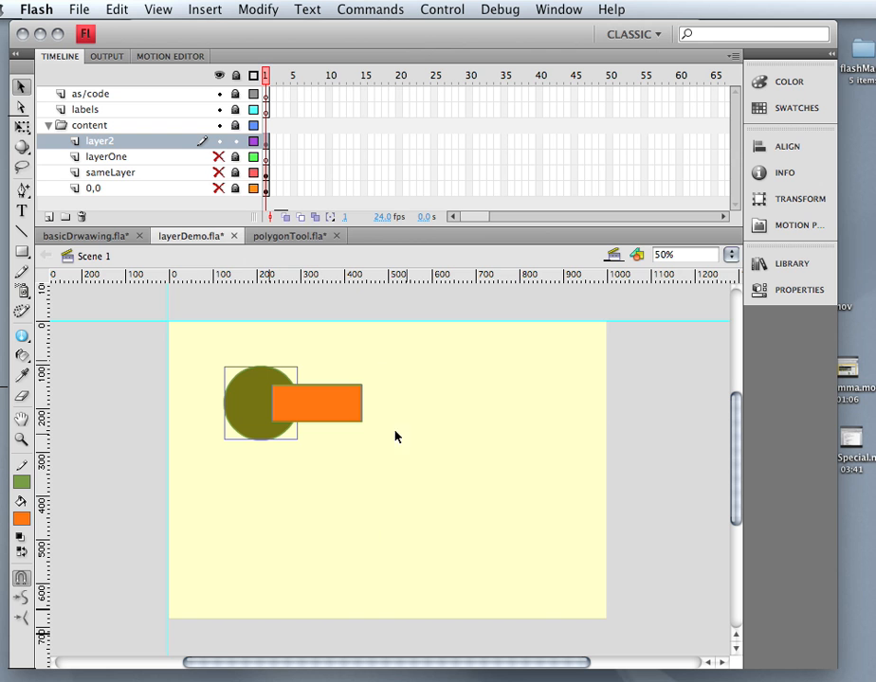
{"action": "left_click", "coordinate": [254, 9]}
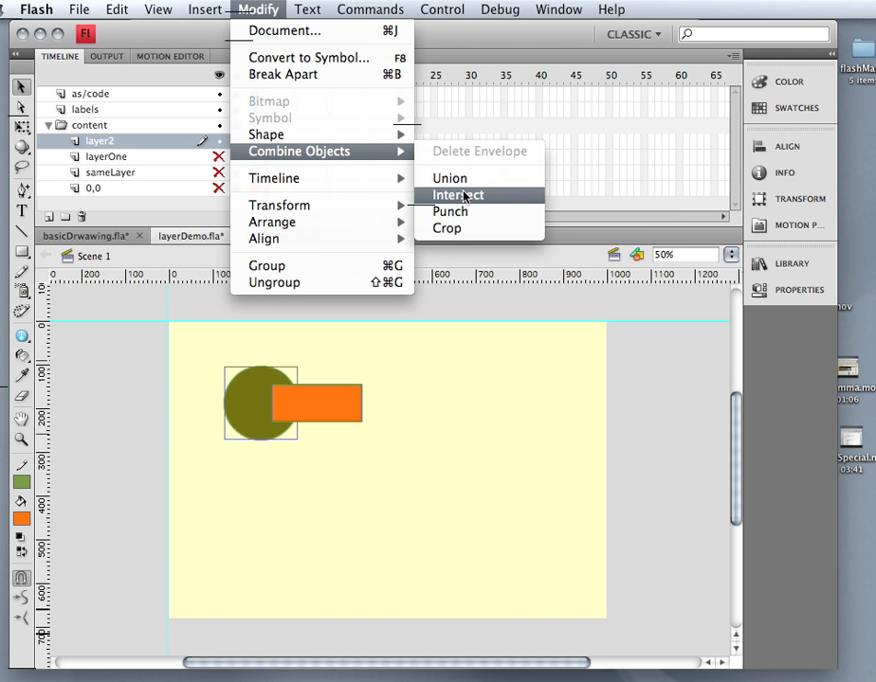
{"action": "left_click", "coordinate": [462, 195]}
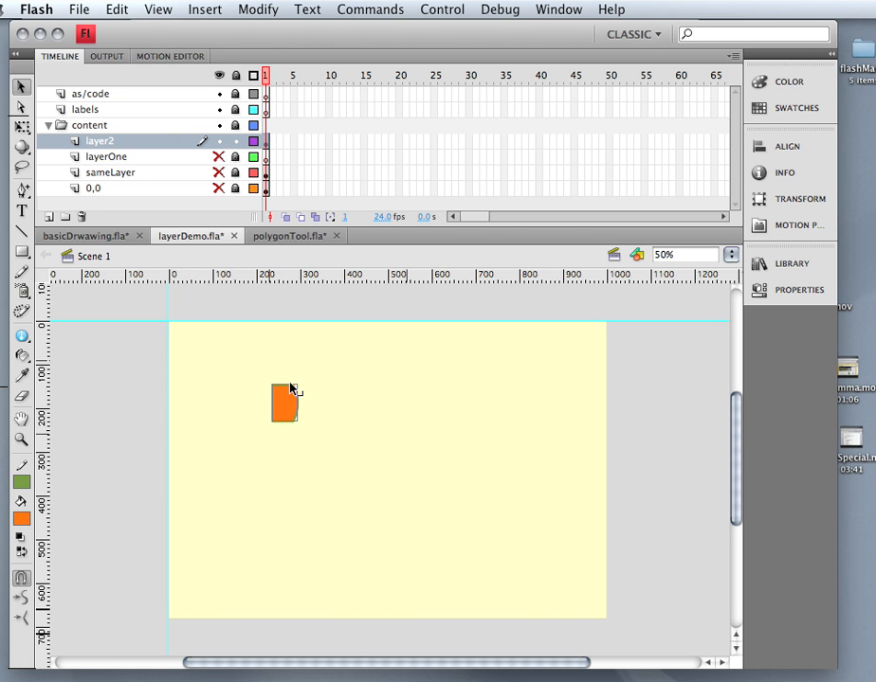
{"action": "left_click_drag", "start_coordinate": [291, 389], "coordinate": [422, 428]}
{"action": "key", "text": "ctrl+z"}
{"action": "key", "text": "ctrl+z"}
{"action": "key", "text": "ctrl+z"}
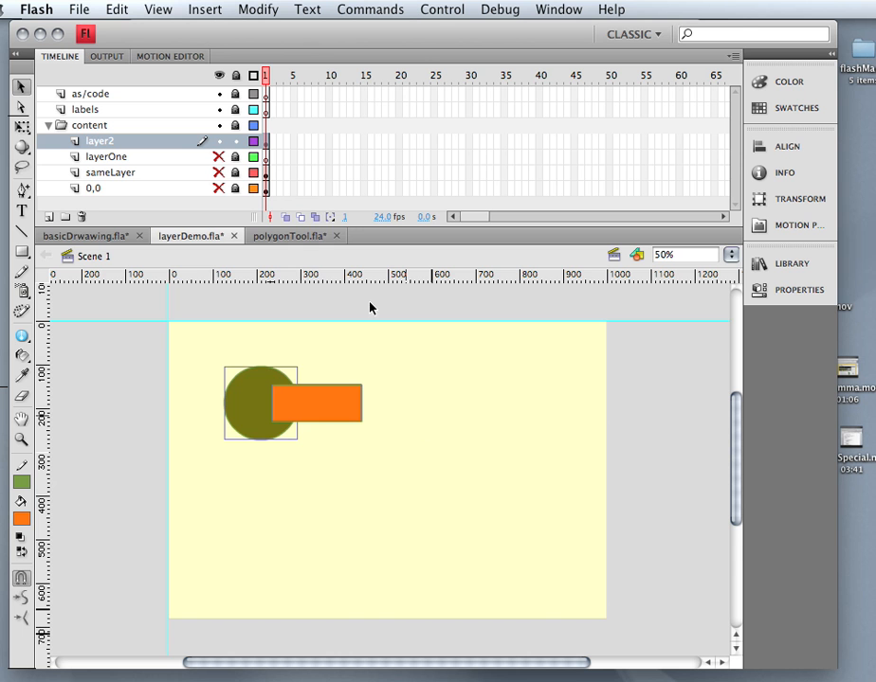
{"action": "left_click", "coordinate": [257, 10]}
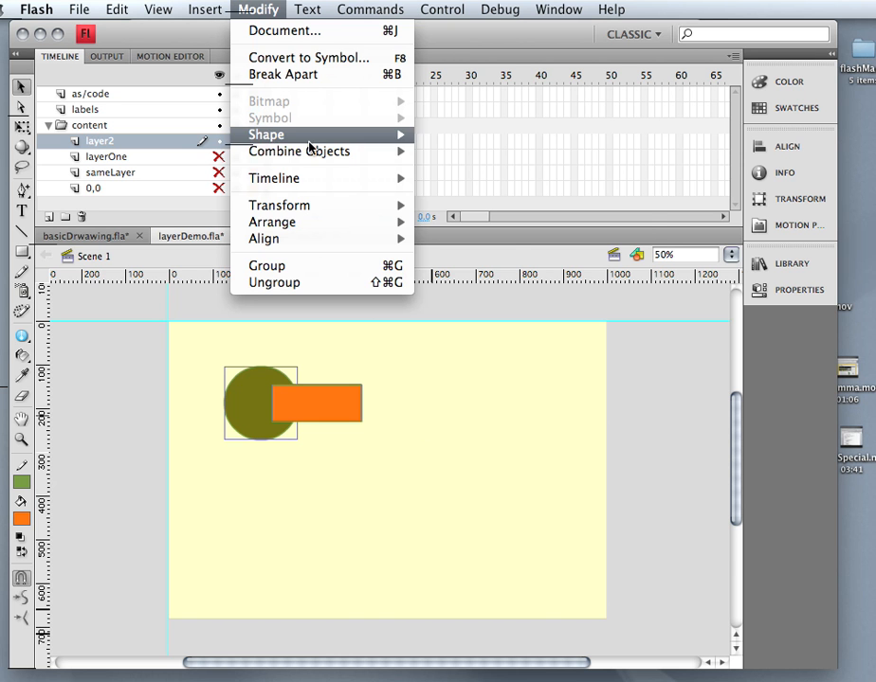
{"action": "mouse_move", "coordinate": [318, 152]}
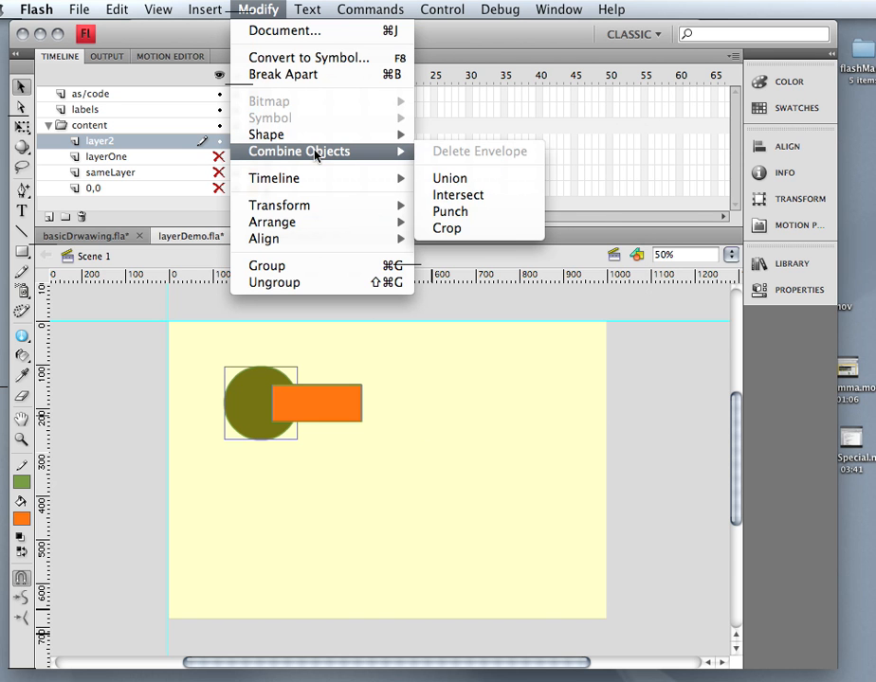
{"action": "left_click", "coordinate": [473, 230]}
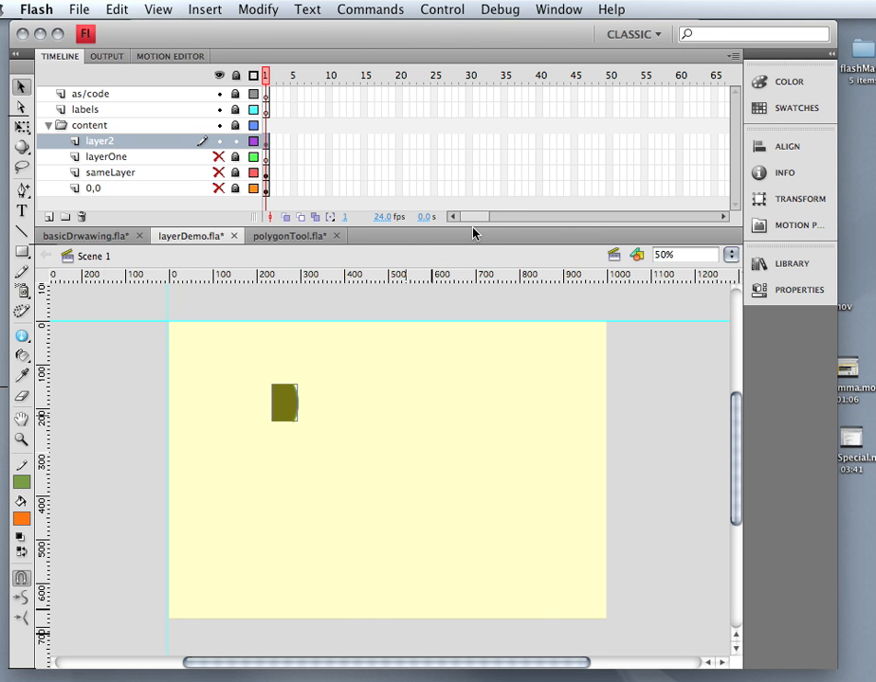
{"action": "key", "text": "super+z"}
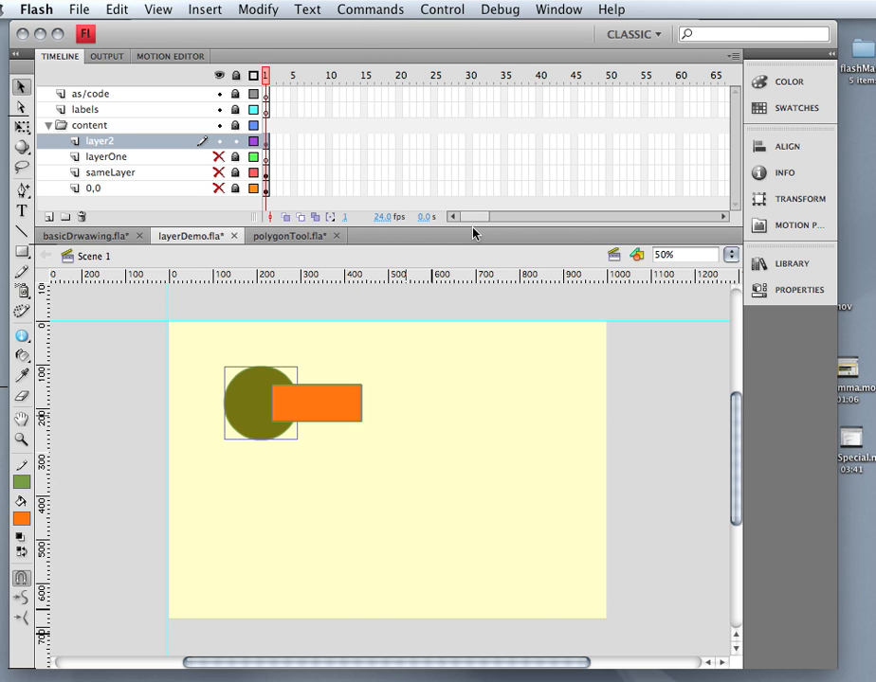
{"action": "left_click", "coordinate": [258, 8]}
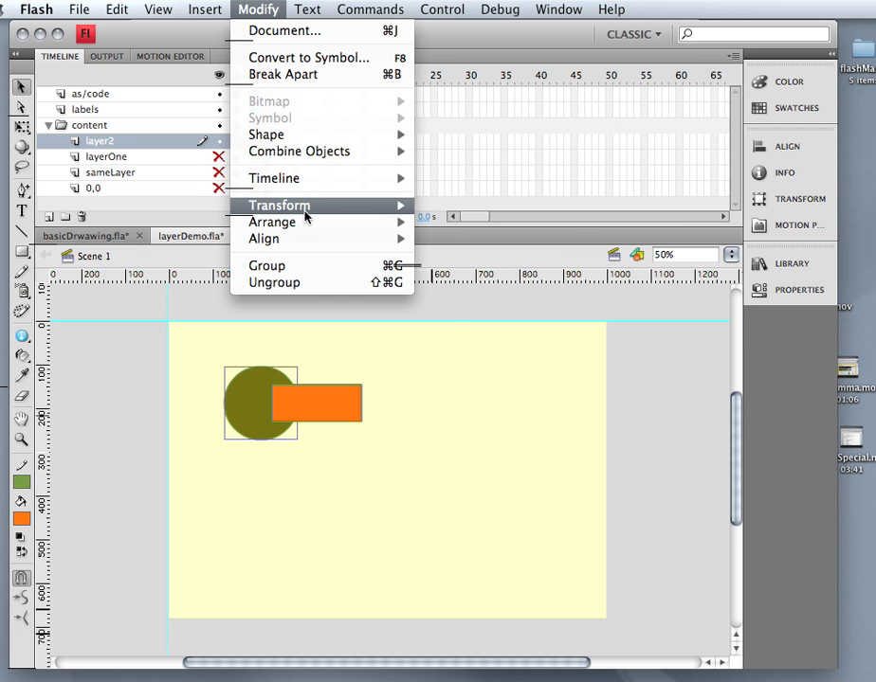
{"action": "mouse_move", "coordinate": [349, 155]}
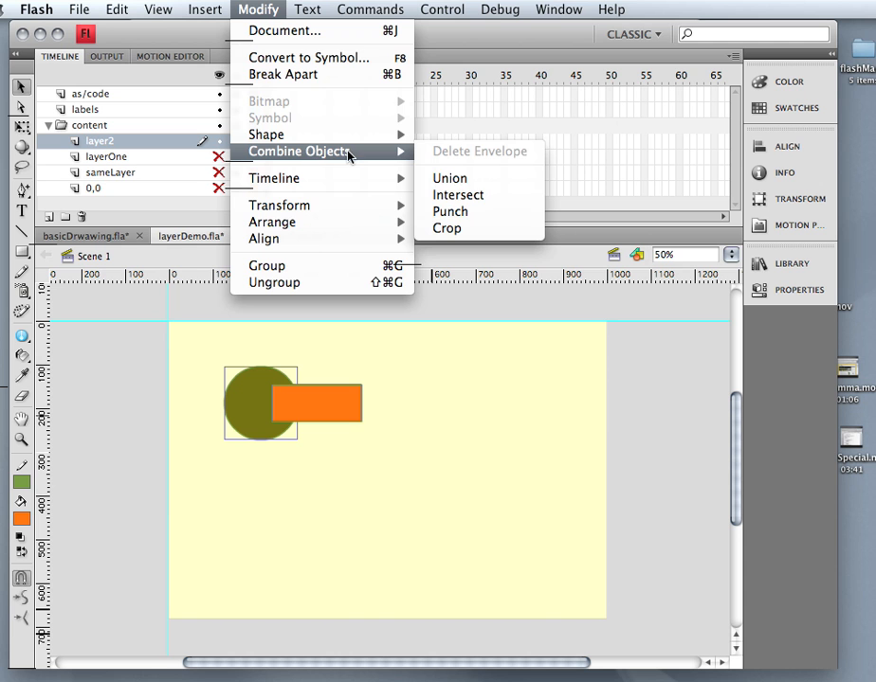
{"action": "left_click", "coordinate": [476, 212]}
{"action": "left_click_drag", "start_coordinate": [279, 438], "coordinate": [457, 492]}
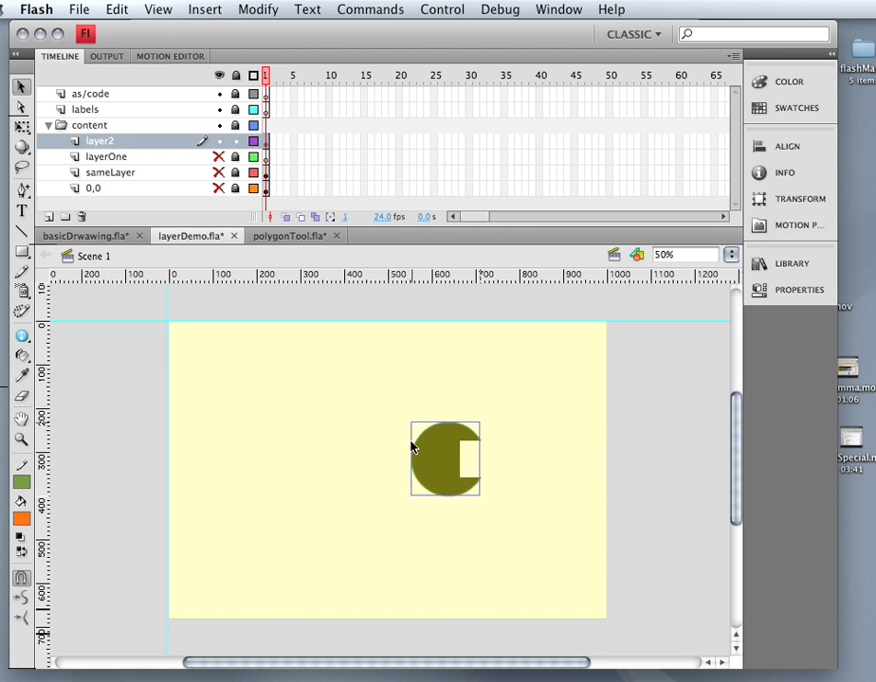
{"action": "key", "text": "super+z"}
{"action": "key", "text": "super+z"}
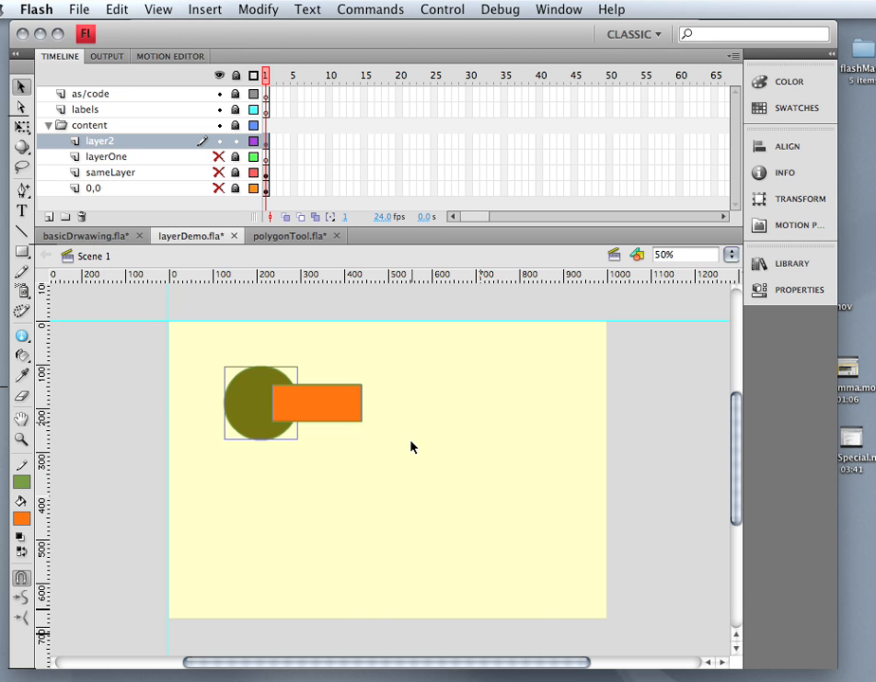
Drag the olive circle and orange rectangle apart.
{"action": "left_click", "coordinate": [377, 466]}
{"action": "left_click_drag", "start_coordinate": [323, 421], "coordinate": [425, 413]}
{"action": "key", "text": "super+z"}
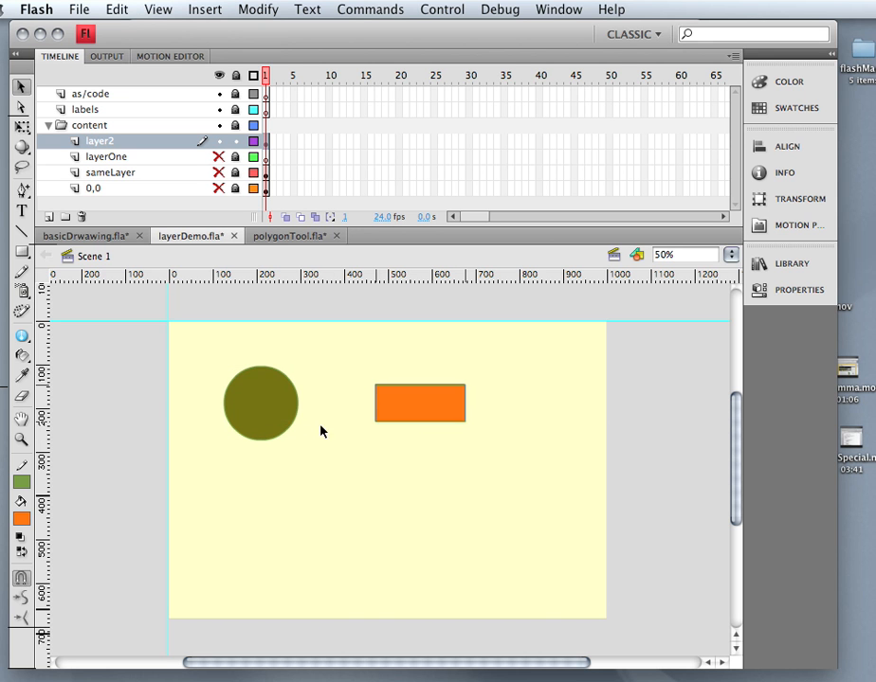
{"action": "left_click_drag", "start_coordinate": [248, 429], "coordinate": [362, 427]}
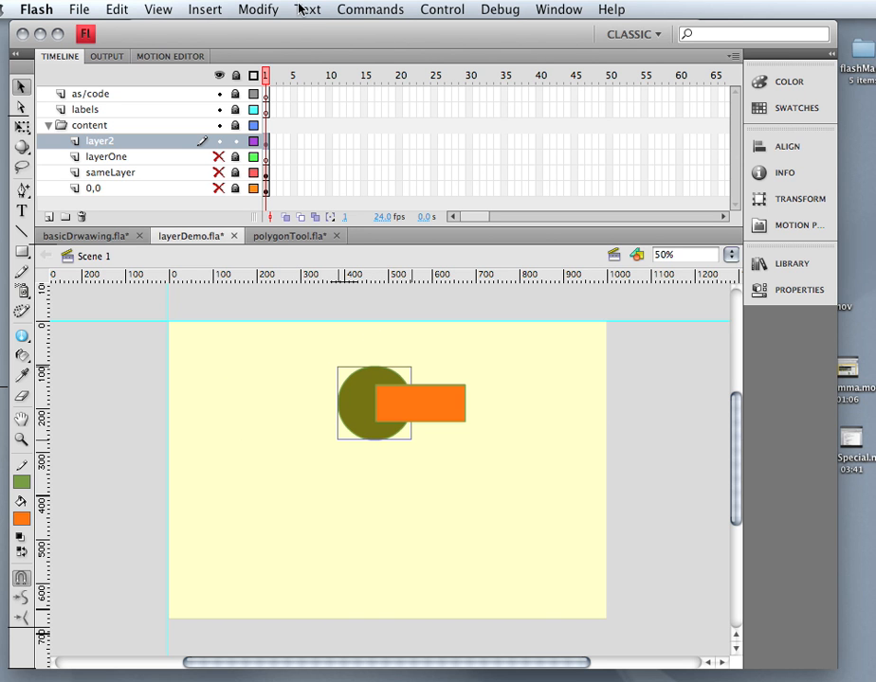
Bring the olive circle to the front with Modify > Arrange > Bring to Front.
{"action": "left_click", "coordinate": [258, 9]}
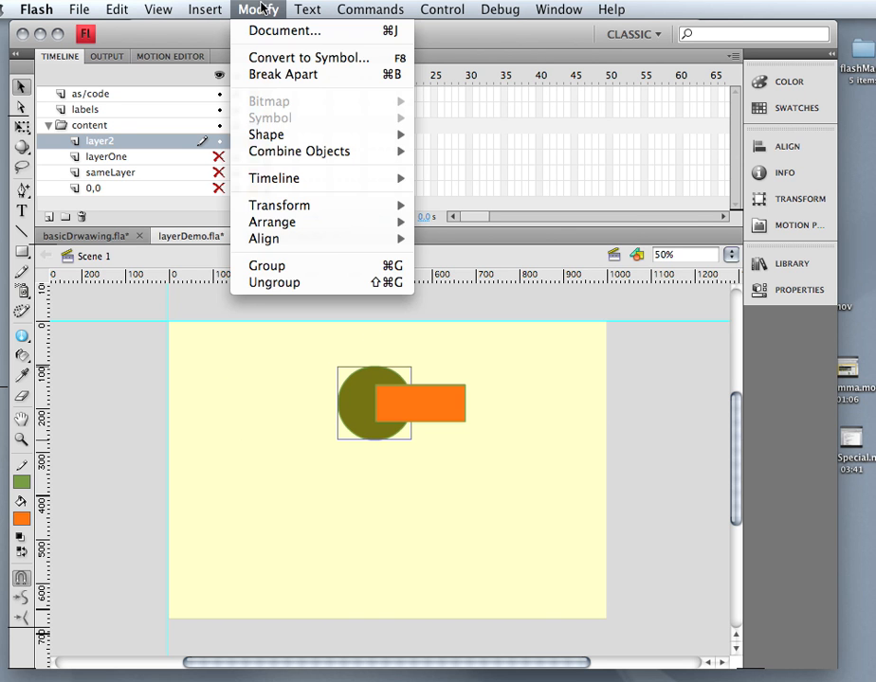
{"action": "mouse_move", "coordinate": [303, 216]}
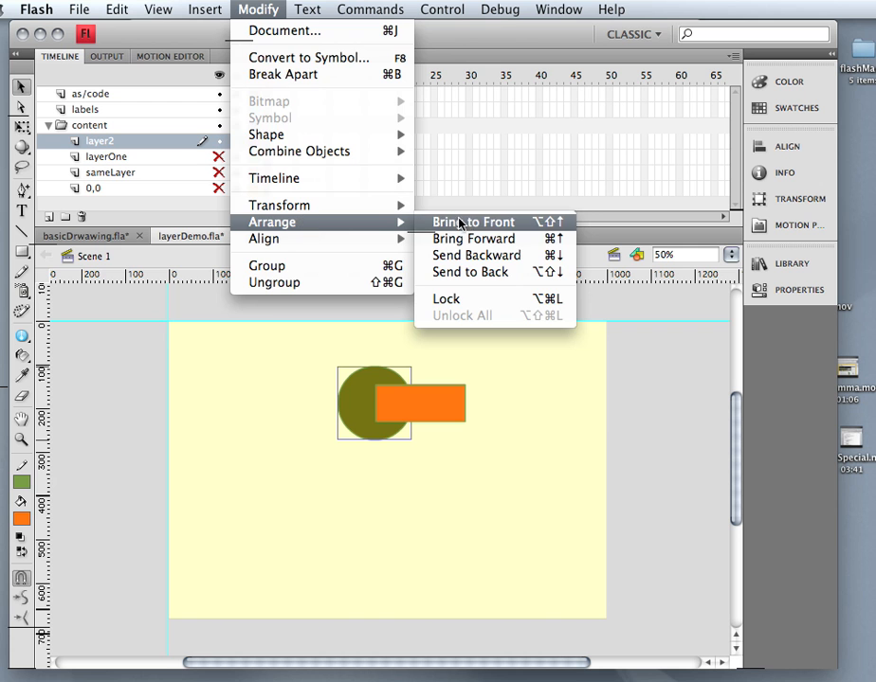
{"action": "left_click", "coordinate": [467, 222]}
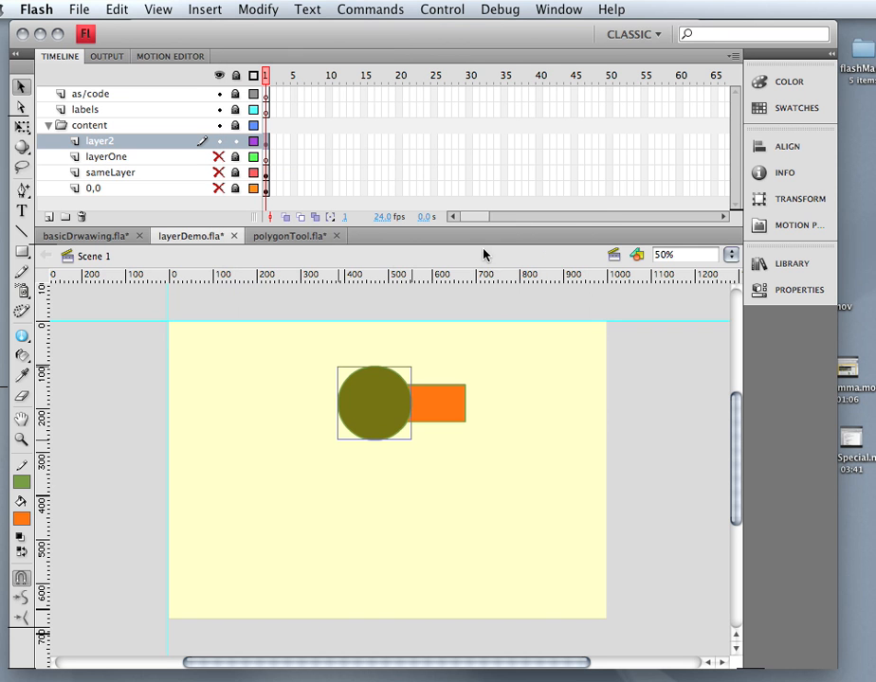
{"action": "left_click", "coordinate": [421, 407]}
{"action": "left_click", "coordinate": [404, 408]}
Slide the orange rectangle back so the circle overlaps its left end.
{"action": "left_click", "coordinate": [435, 408]}
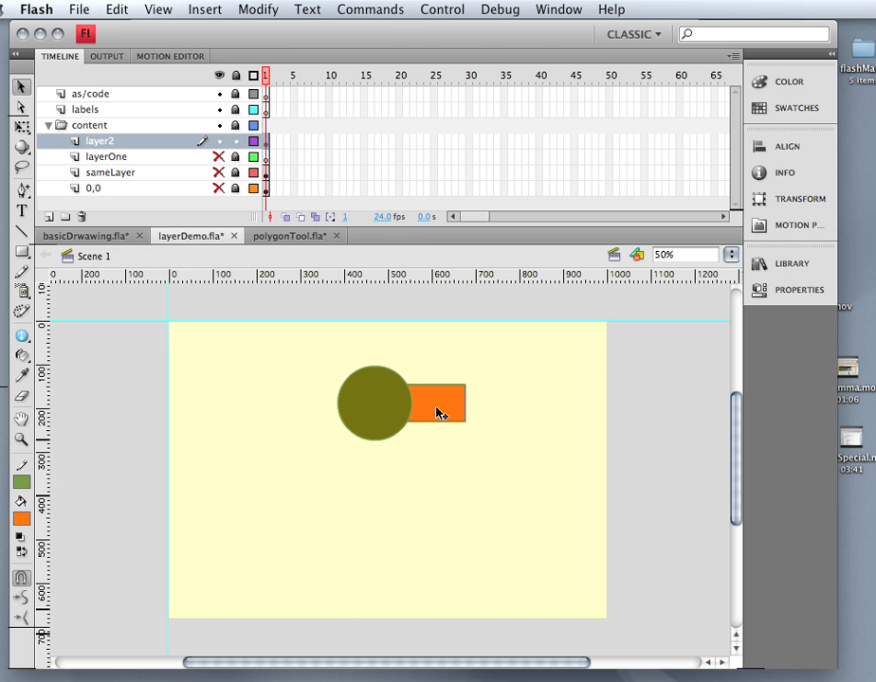
{"action": "left_click_drag", "start_coordinate": [438, 413], "coordinate": [531, 422]}
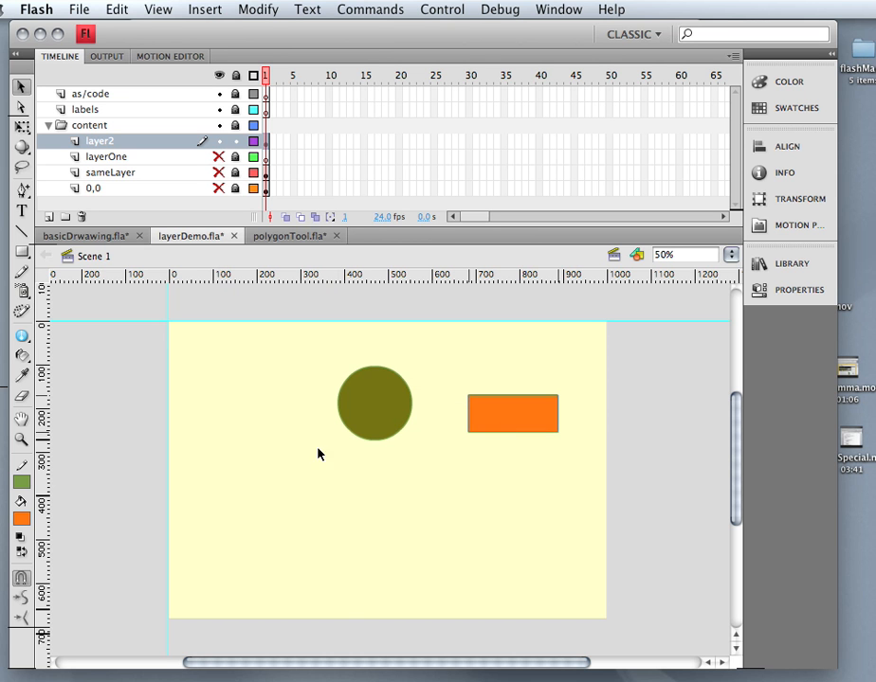
{"action": "left_click_drag", "start_coordinate": [398, 430], "coordinate": [340, 443]}
{"action": "left_click_drag", "start_coordinate": [523, 431], "coordinate": [376, 434]}
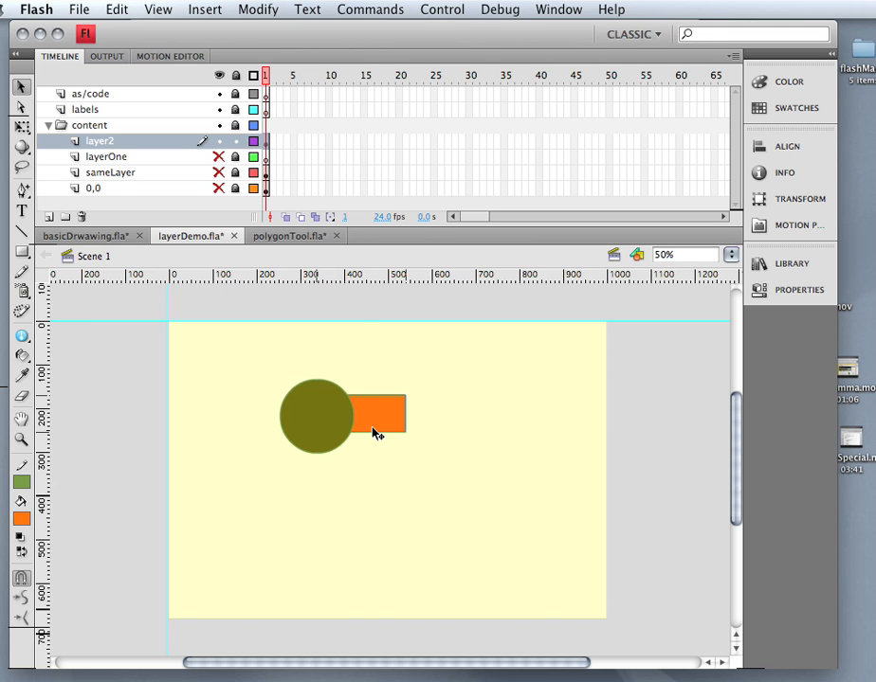
Browse the Modify menu twice without applying any command.
{"action": "left_click", "coordinate": [264, 9]}
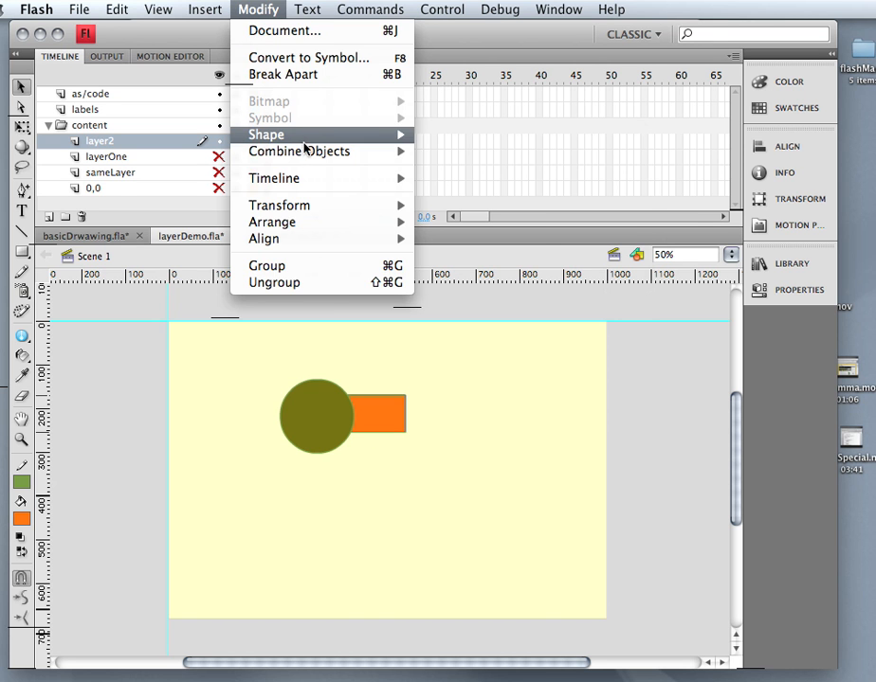
{"action": "mouse_move", "coordinate": [306, 152]}
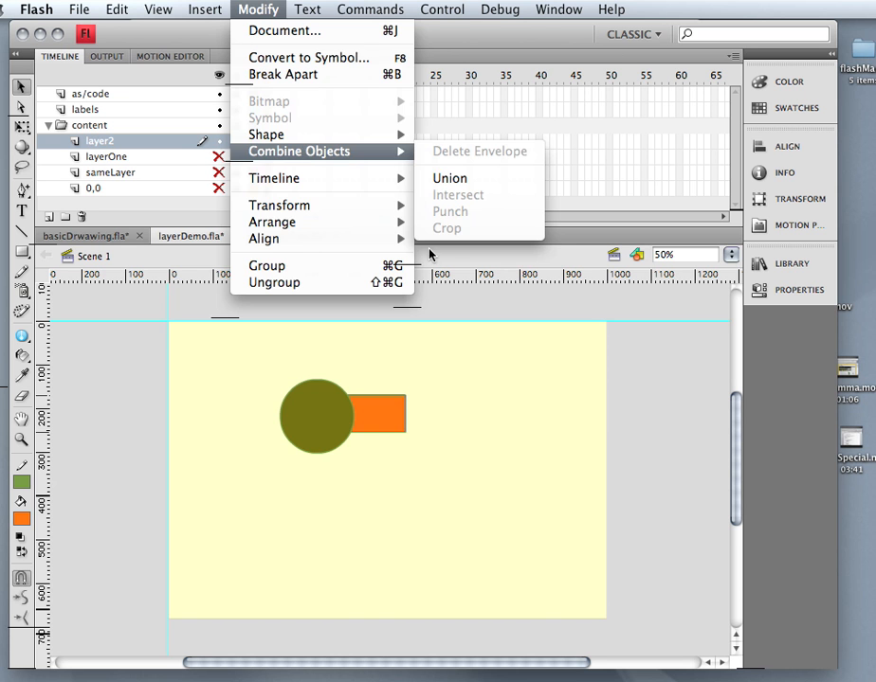
{"action": "left_click", "coordinate": [357, 424]}
{"action": "left_click", "coordinate": [322, 427]}
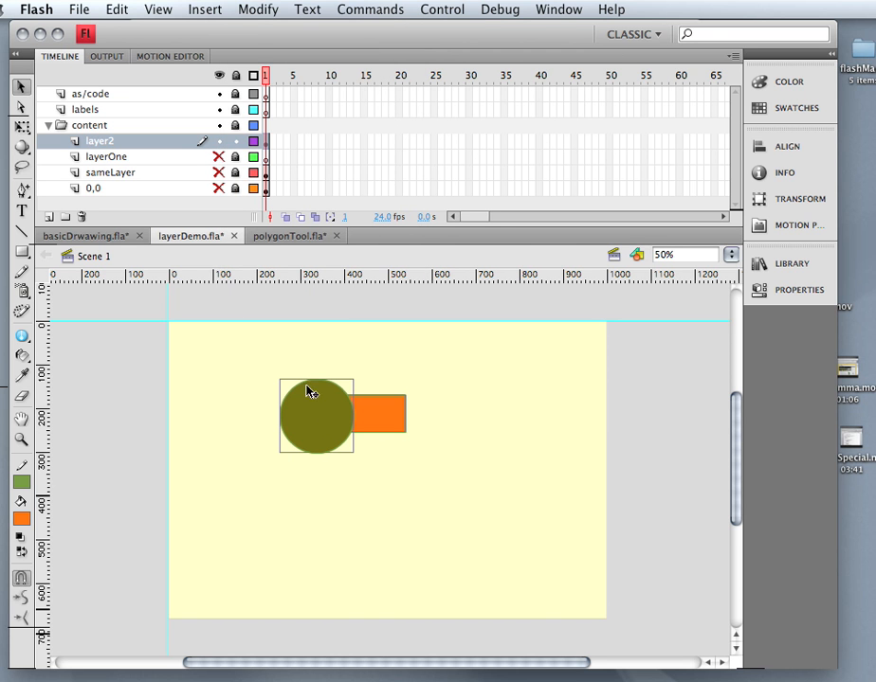
{"action": "left_click", "coordinate": [256, 11]}
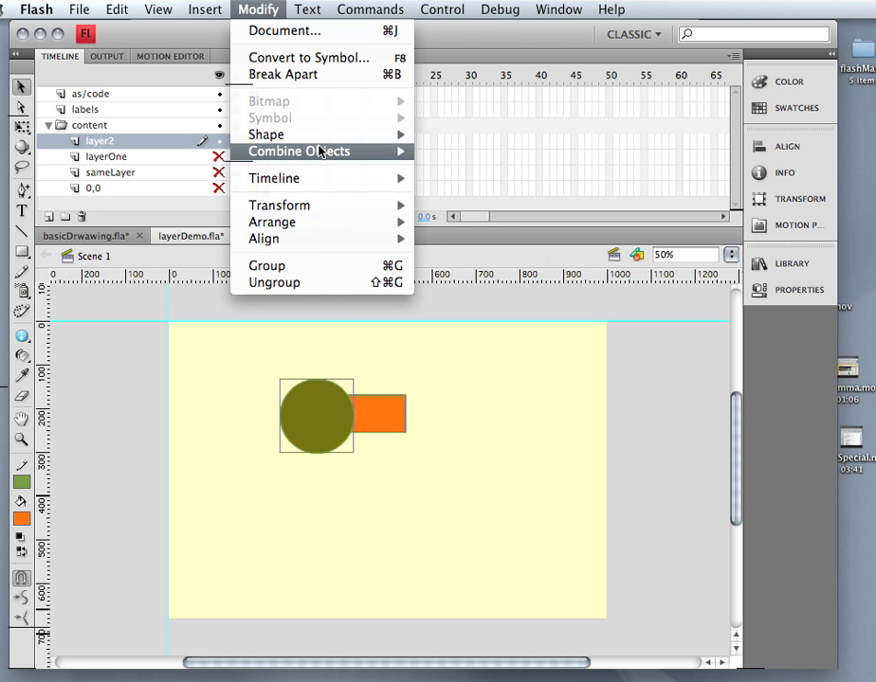
{"action": "mouse_move", "coordinate": [322, 152]}
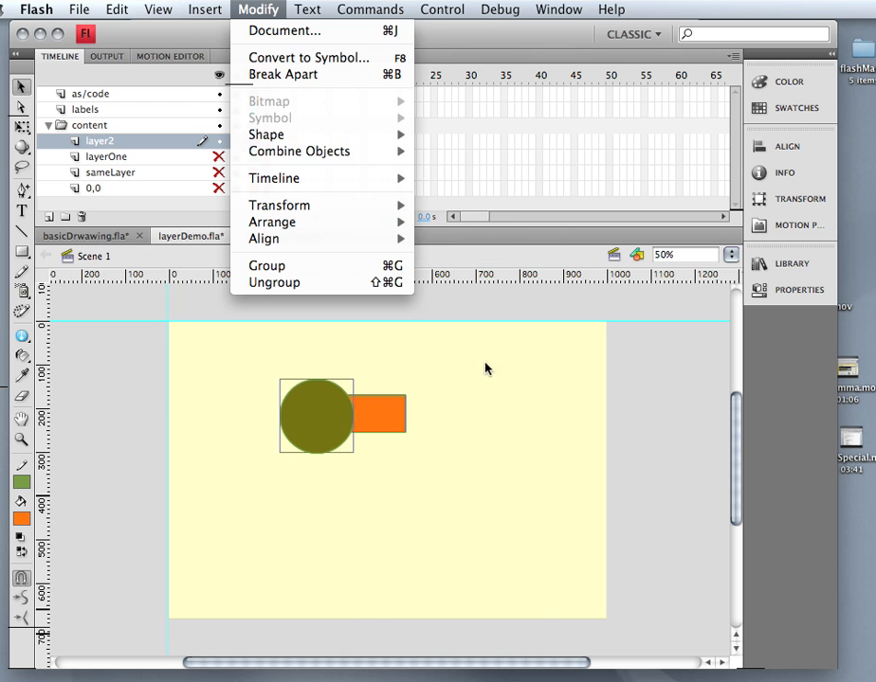
{"action": "left_click", "coordinate": [522, 410]}
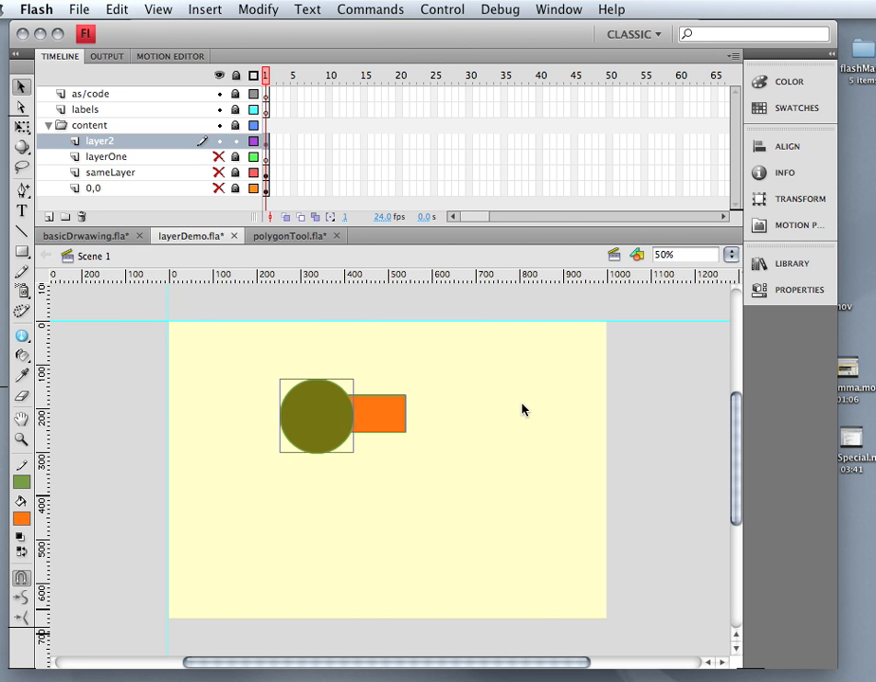